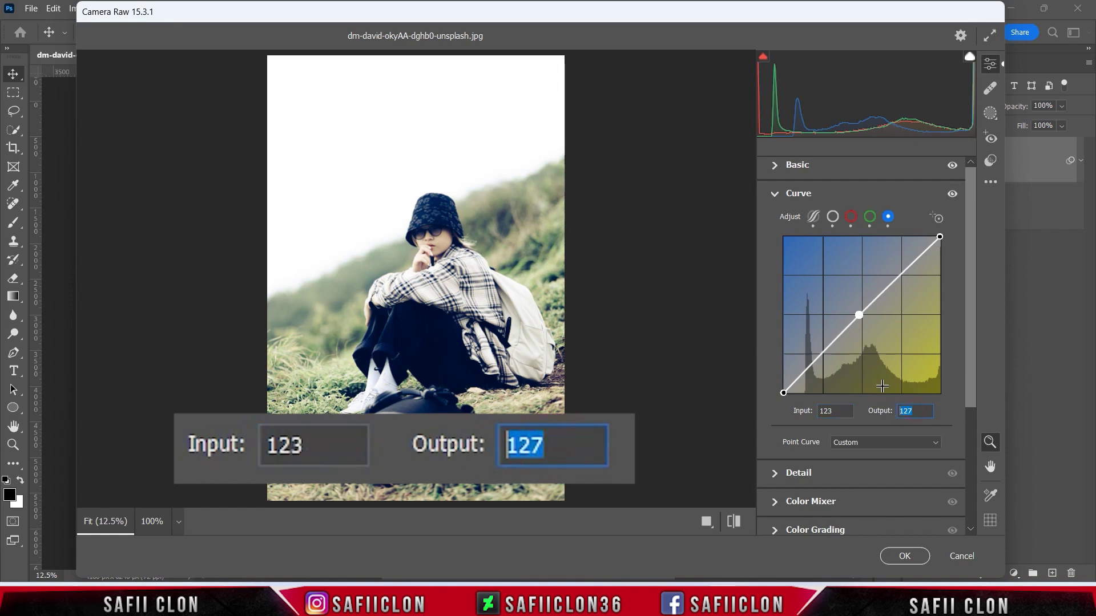
On the blue curve, set the middle point's output to 126 and add a point at input 87, output 66.
type("126")
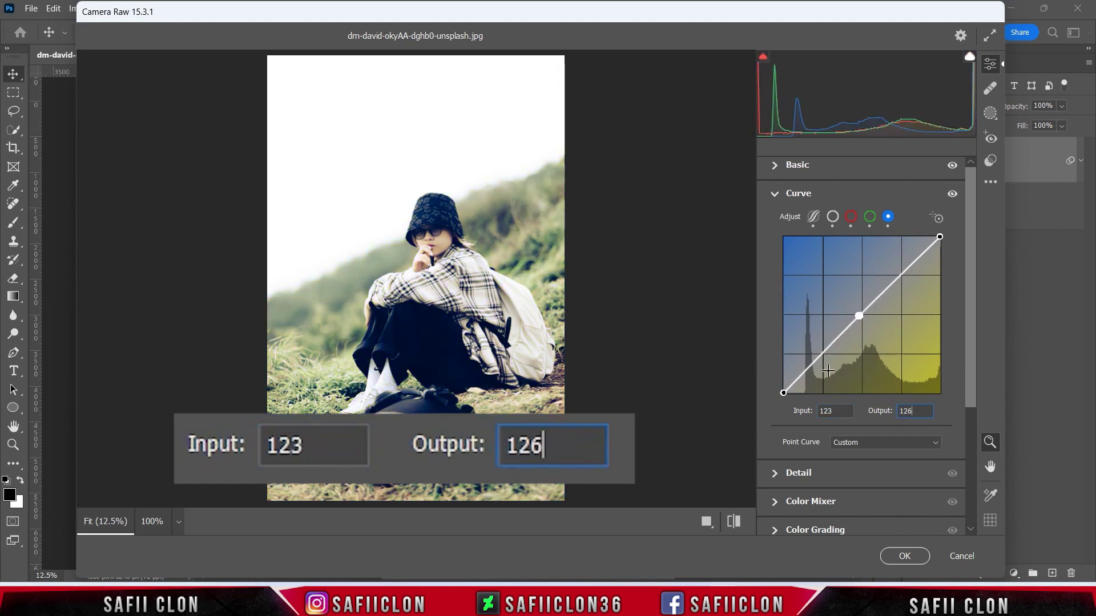
left_click(820, 352)
double_click(836, 411)
type("87")
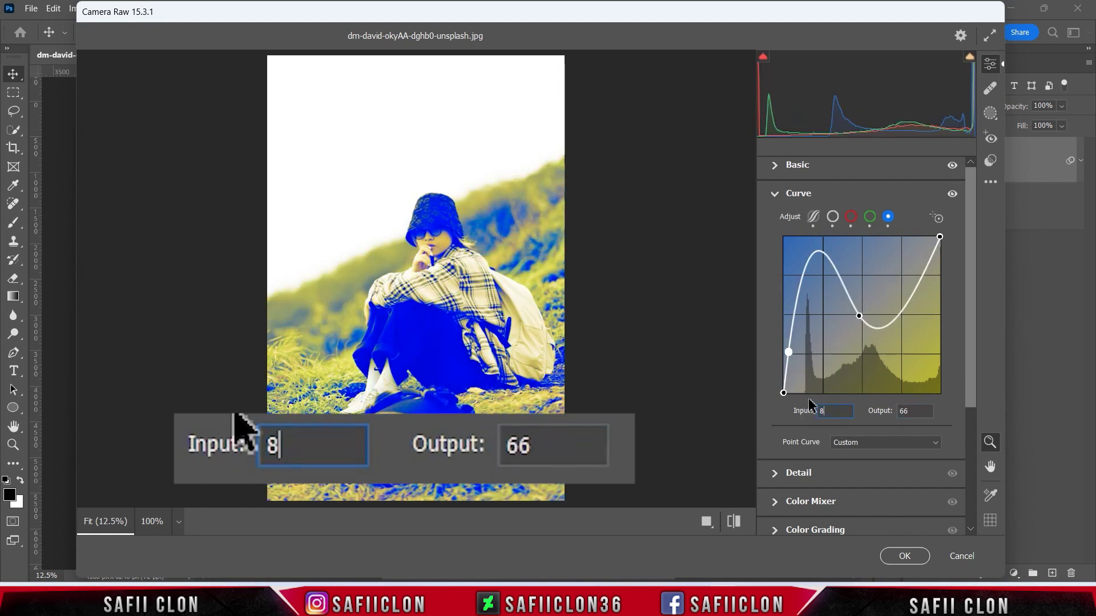
double_click(912, 411)
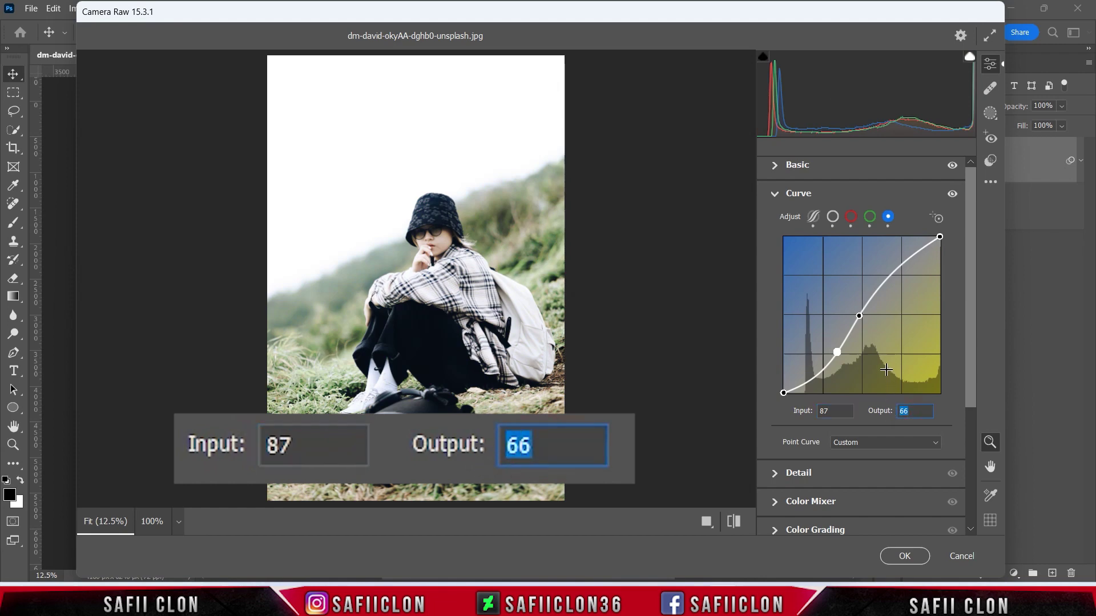
Add a shadow point to the blue curve at input 40, output 9.
left_click(808, 380)
double_click(835, 411)
type("40")
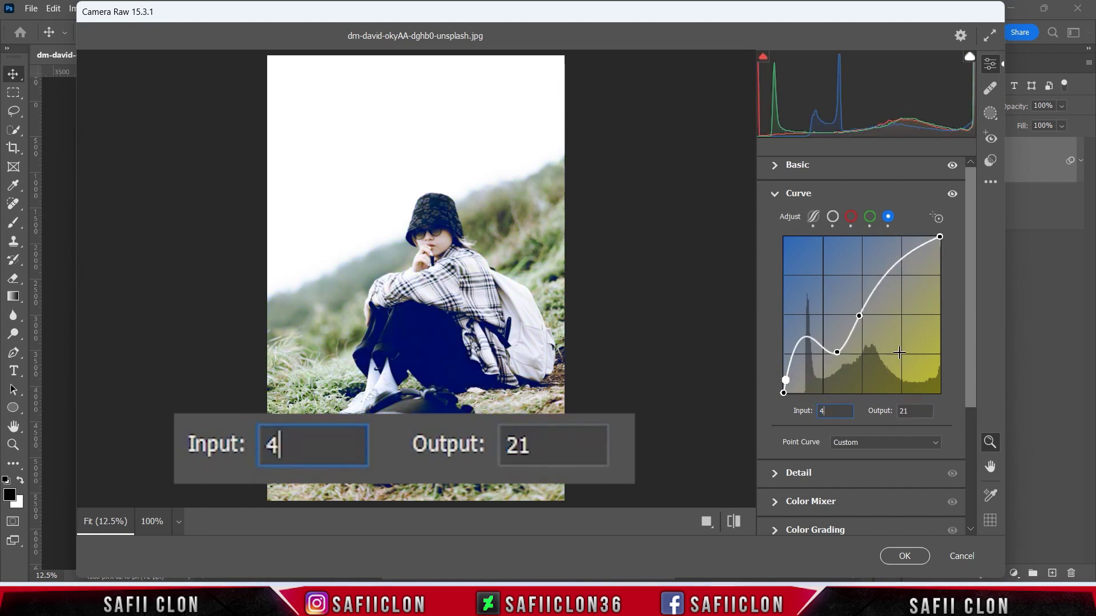
double_click(915, 411)
type("9")
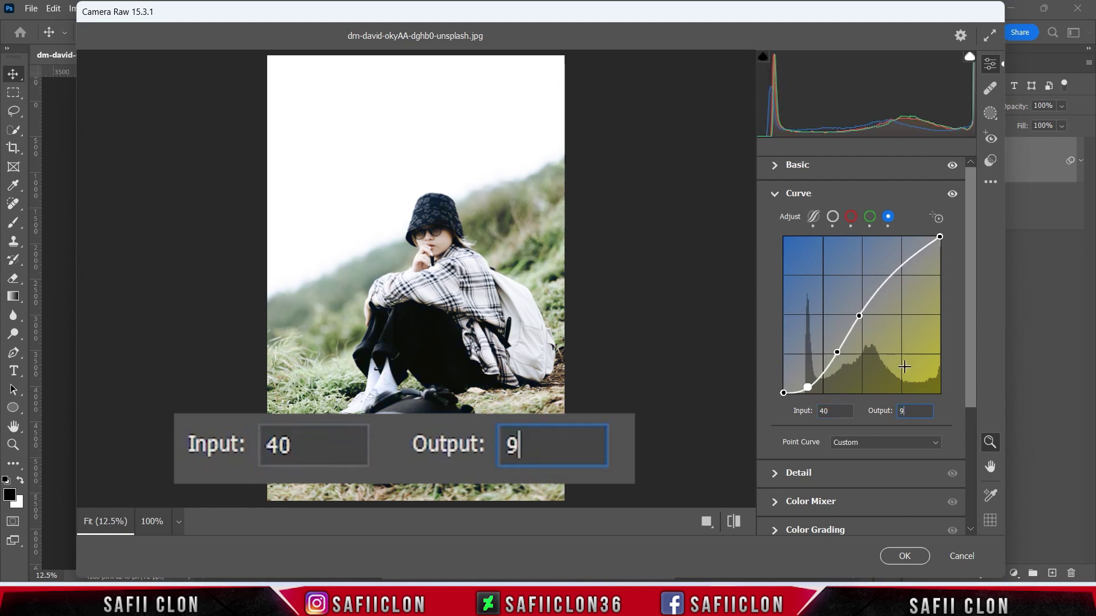
Add a highlight point to the blue curve at input 182, output 200.
left_click(894, 272)
double_click(830, 411)
type("182")
double_click(908, 411)
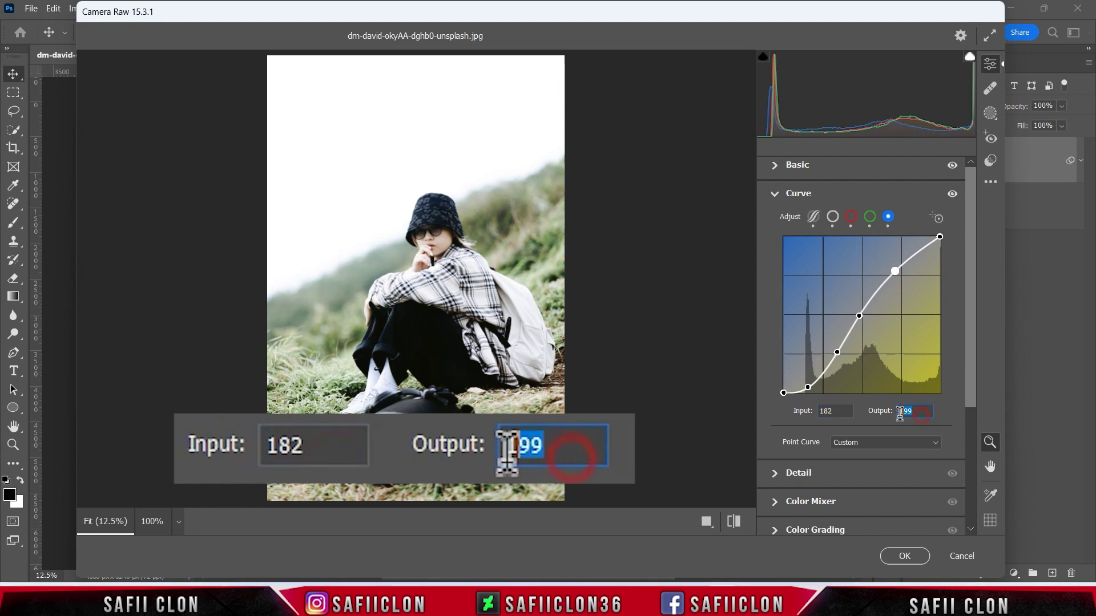
type("200")
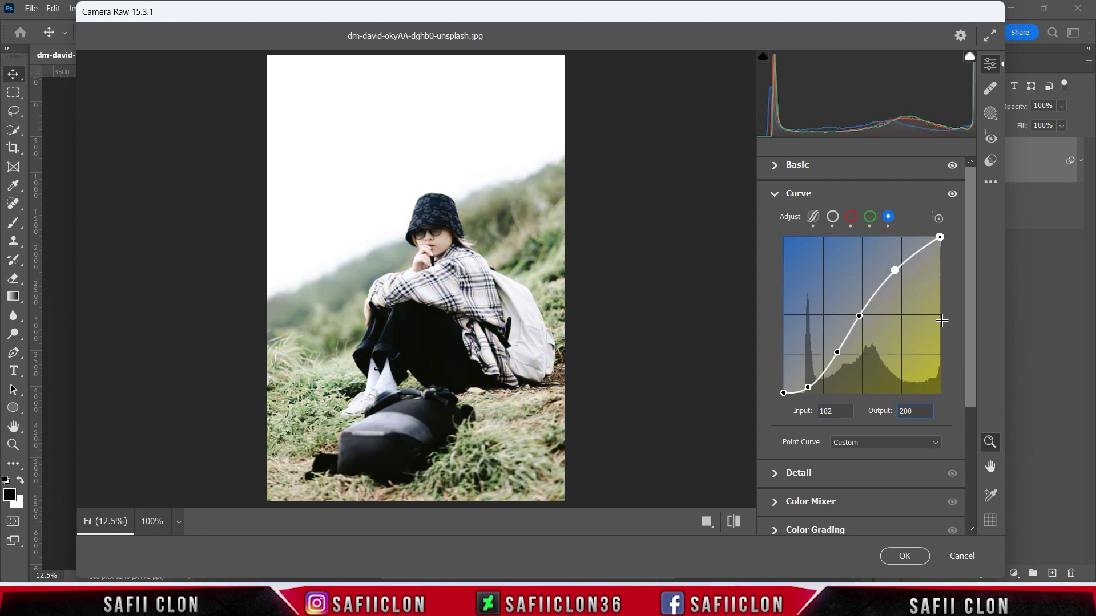
Slightly raise the photo's sharpening, noise reduction and color noise reduction.
scroll(978, 319, "down", 1)
scroll(979, 343, "down", 2)
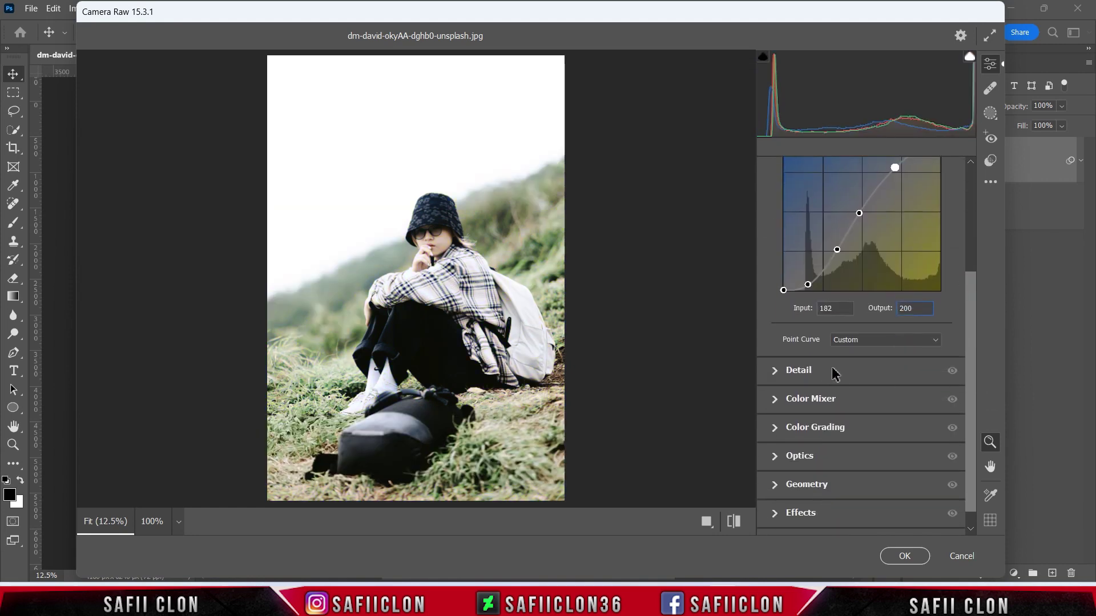
left_click(799, 371)
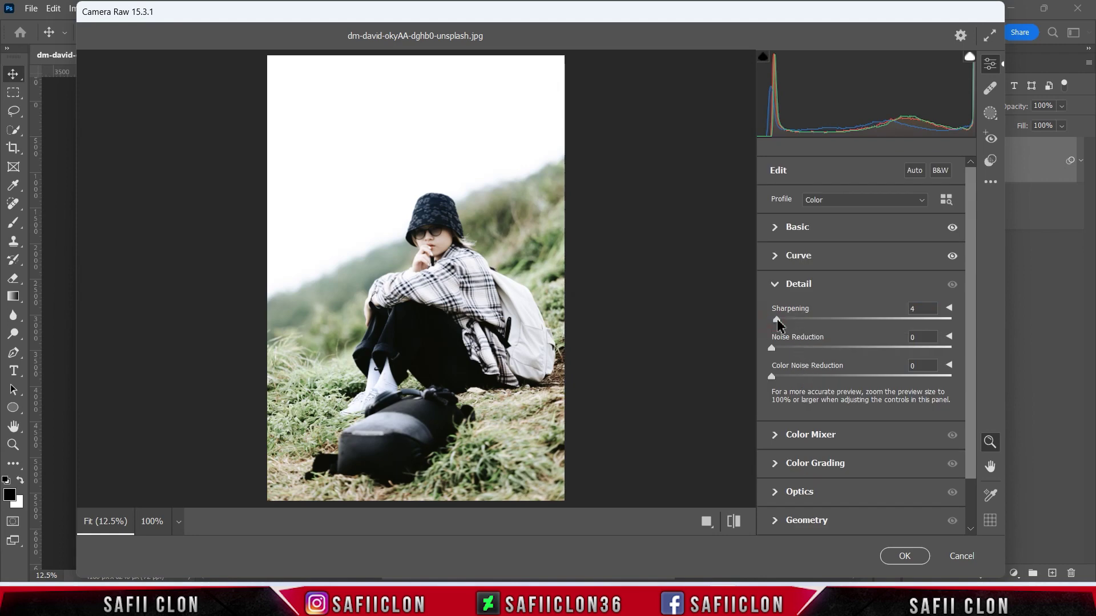
left_click_drag(772, 349, 787, 375)
Set the Reds hue to +5 in the HSL Color Mixer.
left_click(810, 441)
left_click(779, 274)
left_click_drag(861, 311, 865, 310)
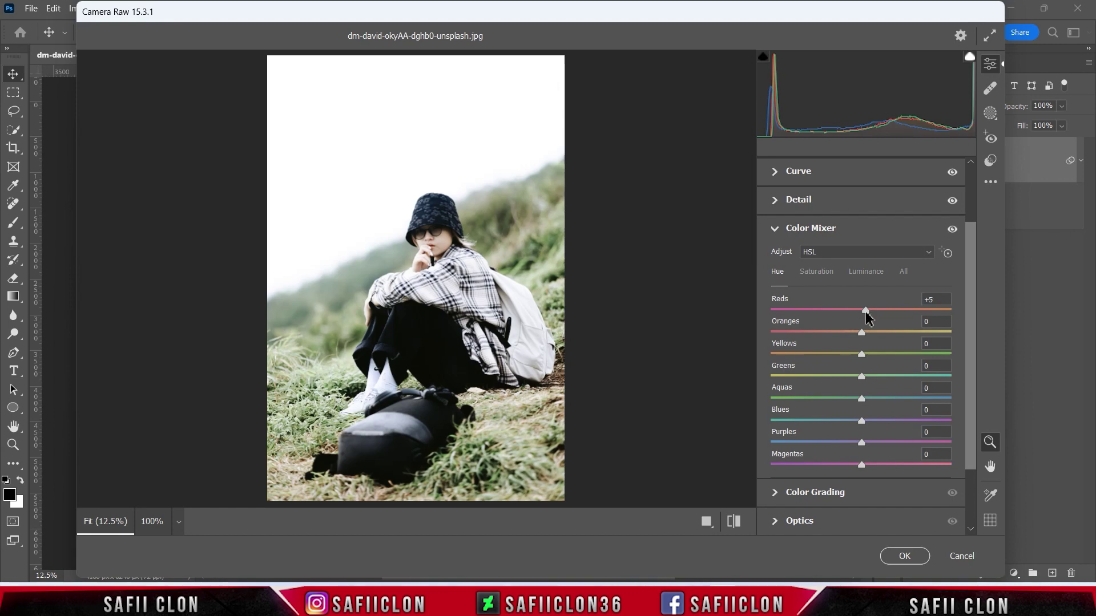
Set HSL saturation to Reds +6, Oranges +11, Yellows -16, Greens -30 and Aquas -44, and lower Blues, Purples and Magentas.
left_click(820, 275)
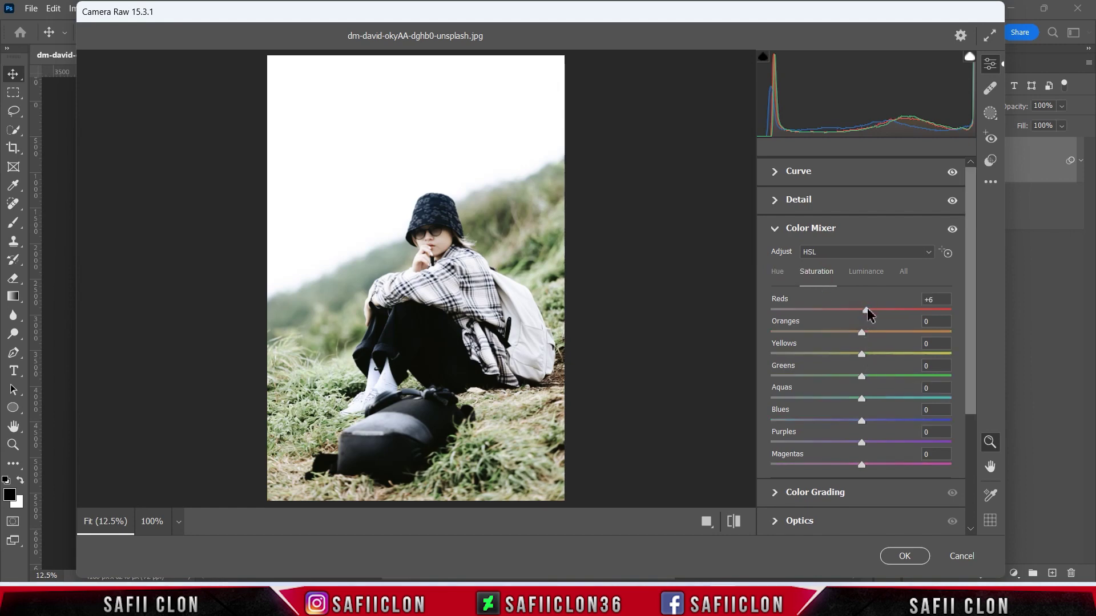
left_click_drag(862, 333, 856, 356)
left_click_drag(862, 376, 823, 404)
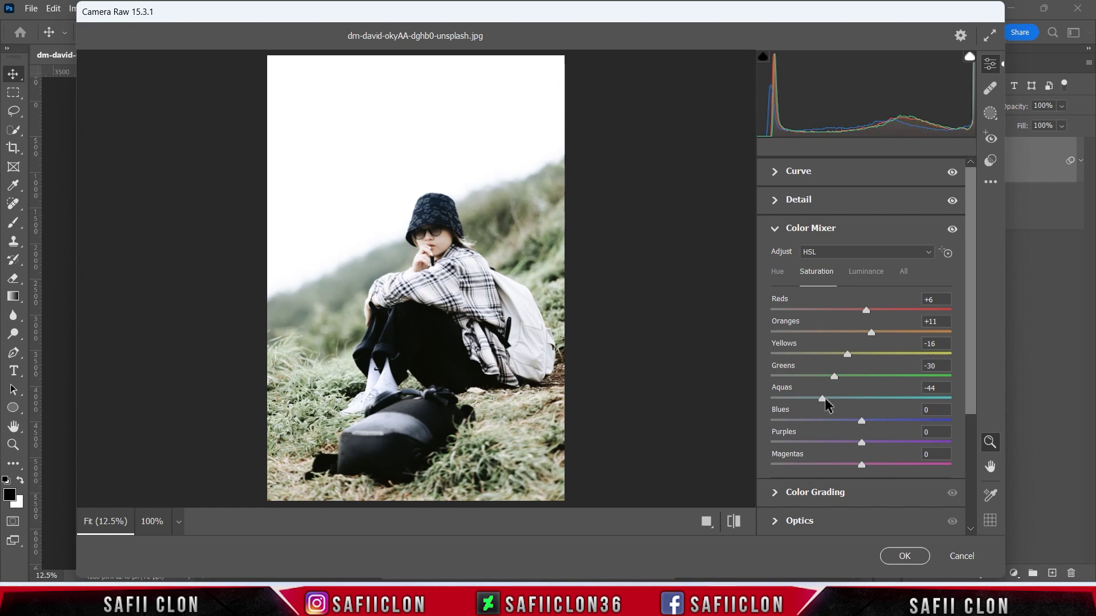
left_click_drag(861, 420, 819, 422)
left_click_drag(862, 446, 835, 442)
left_click_drag(857, 468, 849, 470)
Set HSL luminance to Reds -10, Greens -21, Aquas +33 and Blues +58.
left_click(865, 274)
left_click_drag(861, 311, 849, 314)
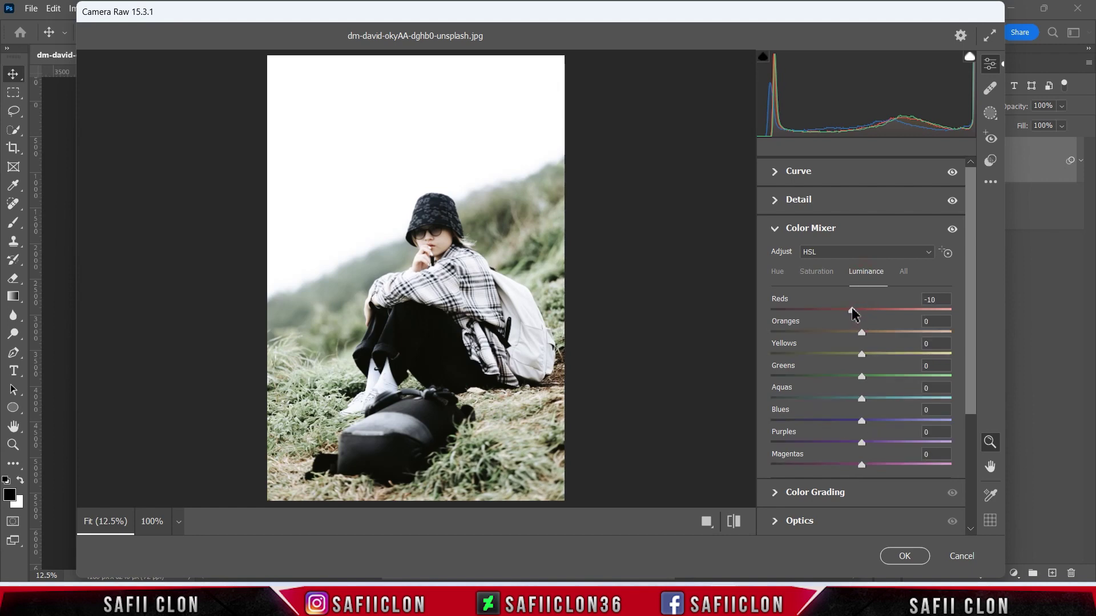
left_click_drag(861, 377, 888, 399)
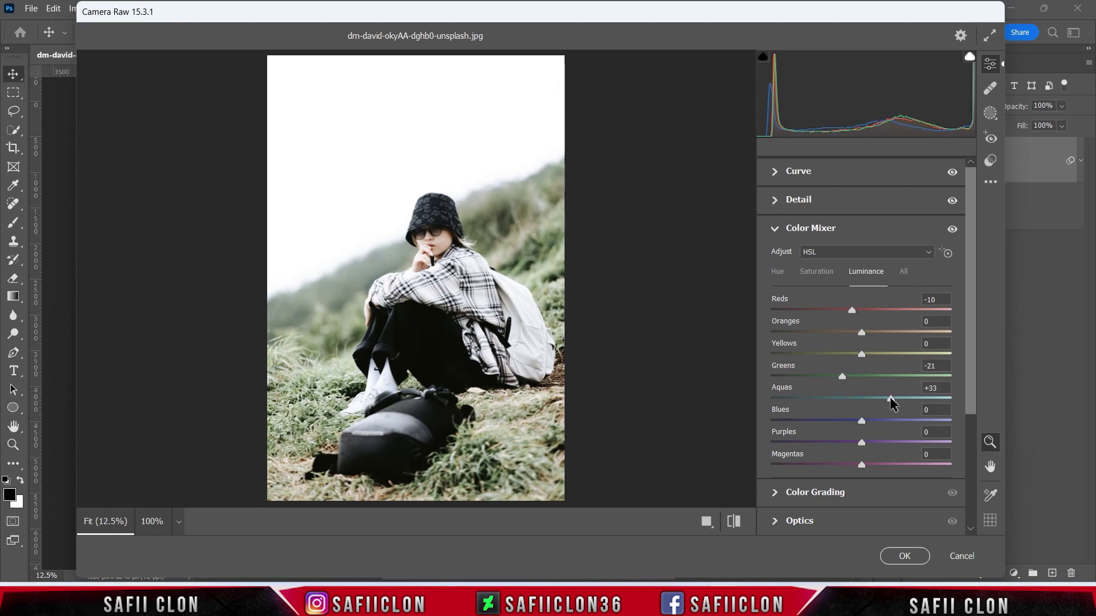
left_click_drag(861, 421, 910, 423)
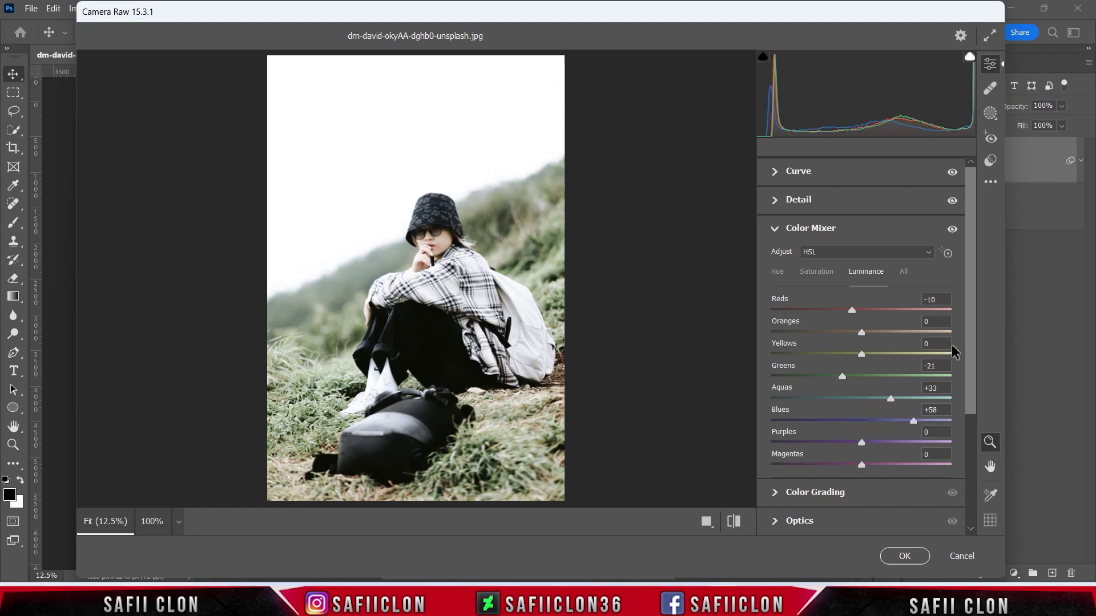
Color grade the shadows with hue 233 and saturation 9.
left_click_drag(971, 306, 976, 437)
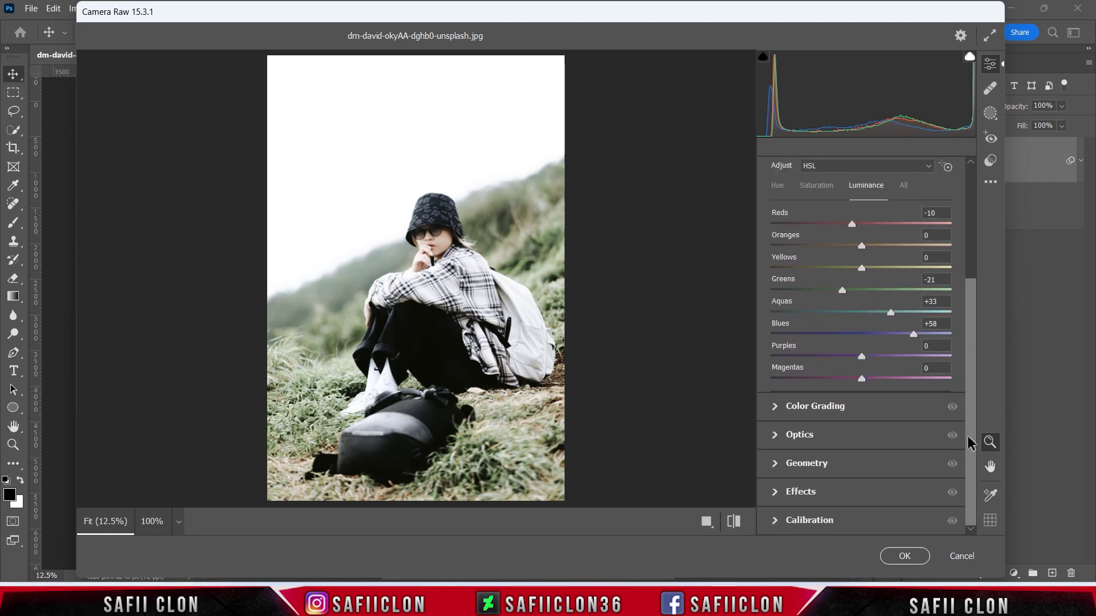
left_click(828, 408)
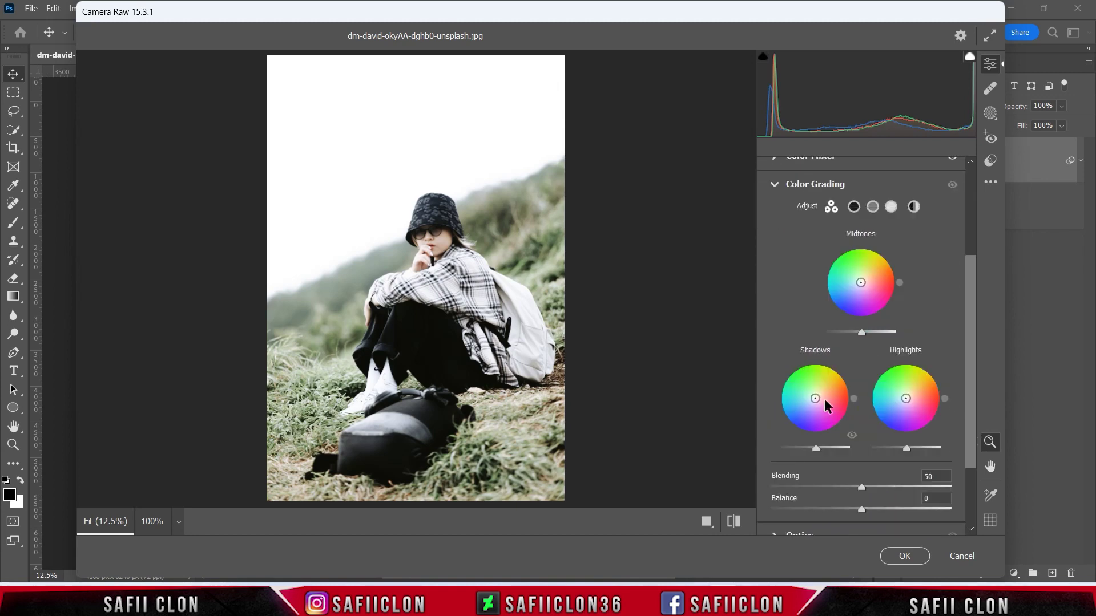
left_click(854, 206)
left_click_drag(773, 407, 889, 412)
mouse_move(775, 428)
left_mouse_down()
mouse_move(815, 431)
mouse_move(791, 428)
left_mouse_up()
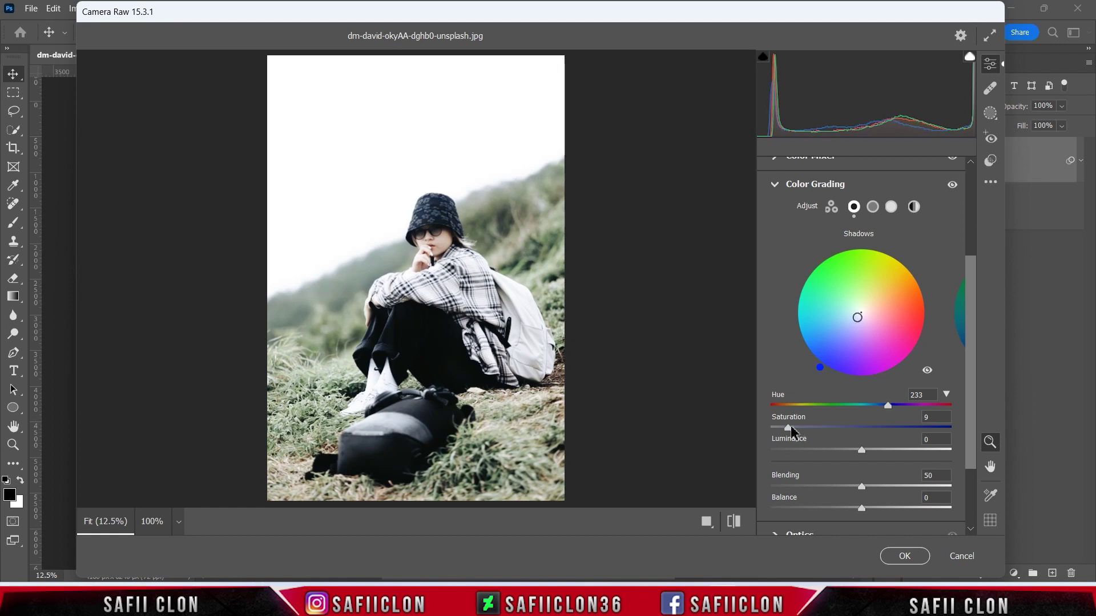
Color grade the highlights with hue 59 and saturation 9, and set the color grading blending to 100.
left_click(891, 207)
mouse_move(772, 405)
left_mouse_down()
mouse_move(850, 408)
mouse_move(802, 407)
mouse_move(791, 426)
left_mouse_up()
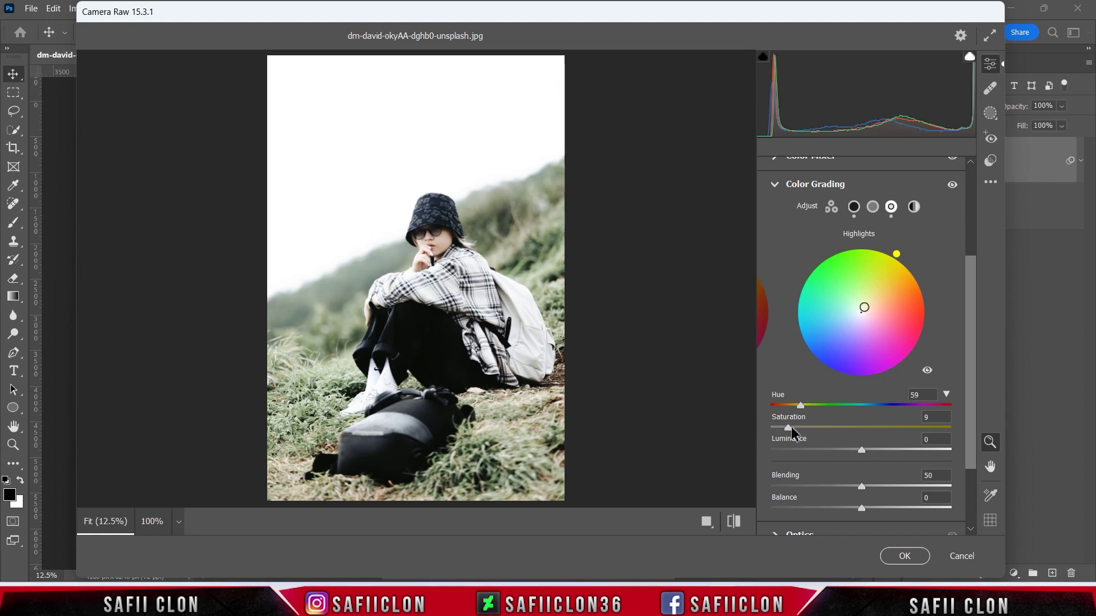
scroll(970, 433, "down", 2)
scroll(972, 435, "down", 2)
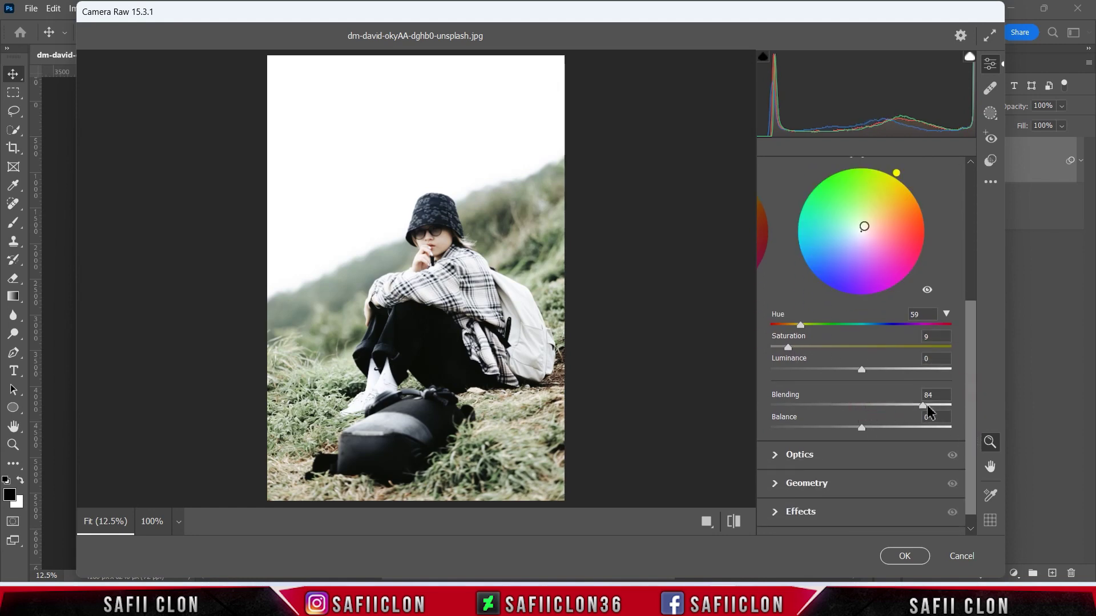
Add a grain effect of 8 to the photo.
scroll(965, 416, "down", 1)
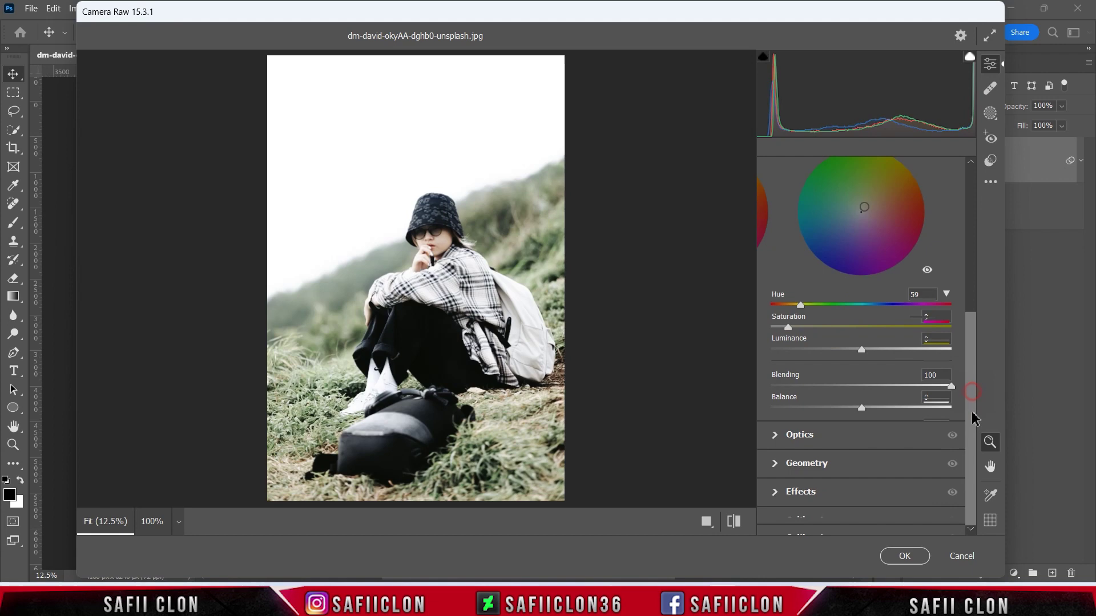
left_click(801, 492)
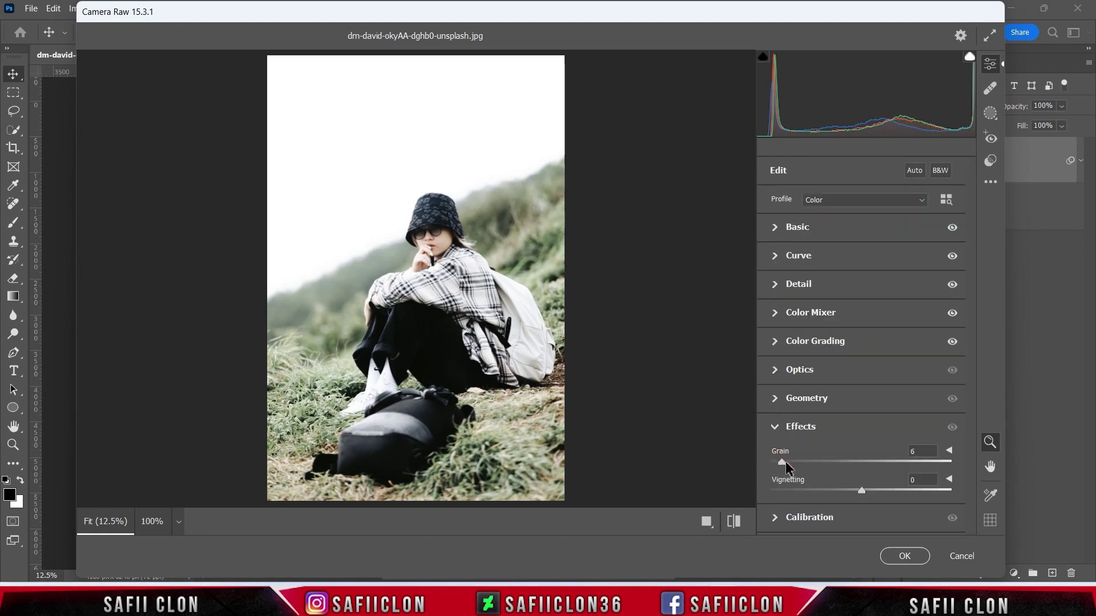
left_click_drag(786, 463, 790, 463)
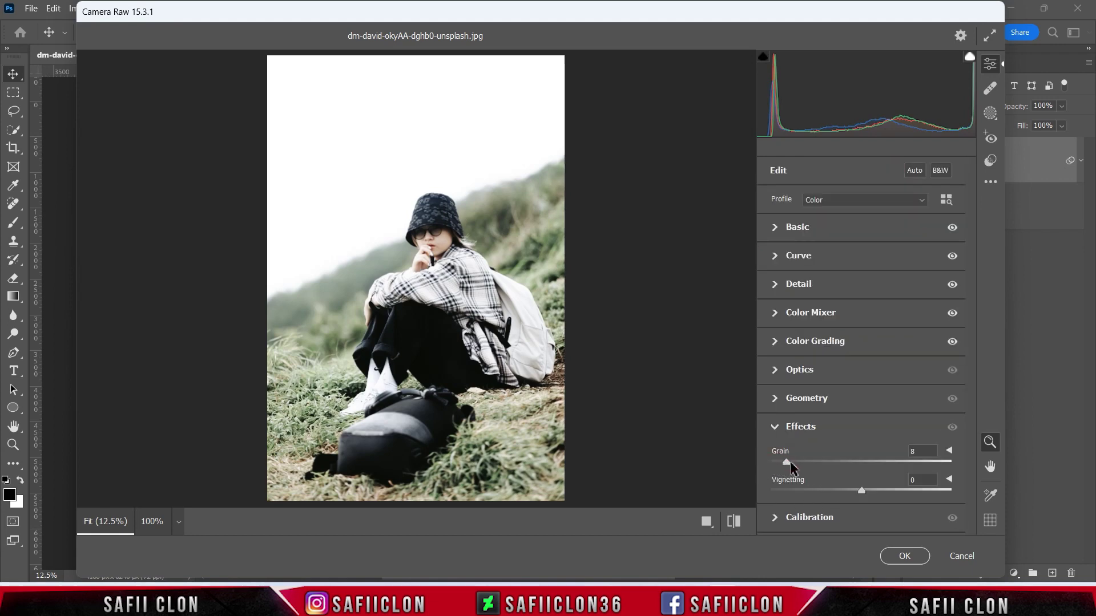
Calibrate the primaries: red hue +18 and saturation -17, green saturation -30, blue hue -41 and saturation +83.
left_click(829, 517)
left_click_drag(861, 366, 875, 366)
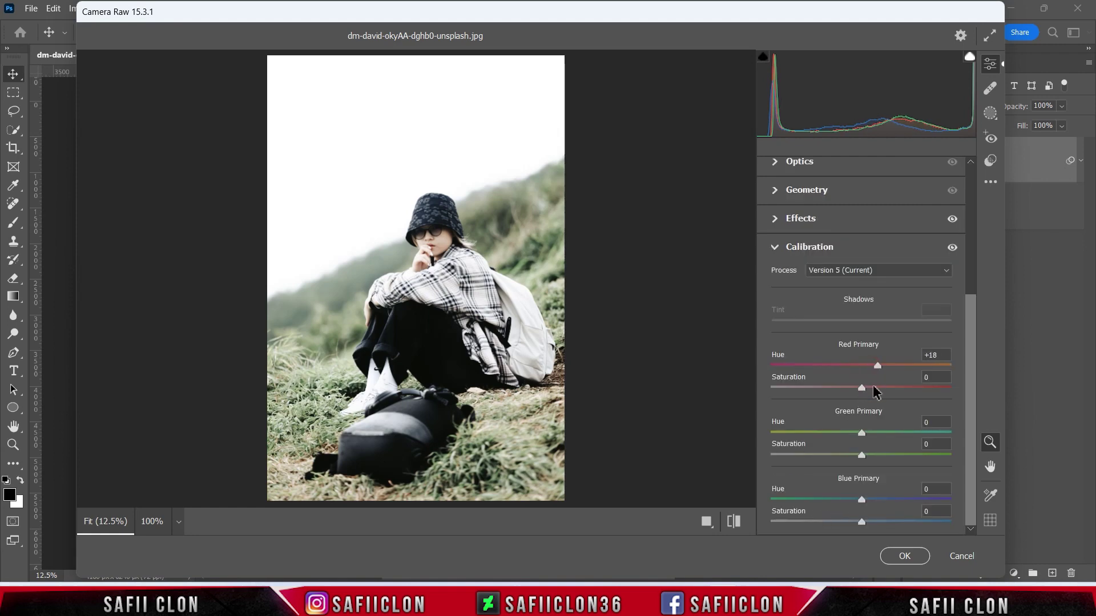
left_click_drag(862, 389, 850, 389)
left_click_drag(861, 455, 833, 455)
left_click_drag(859, 500, 934, 527)
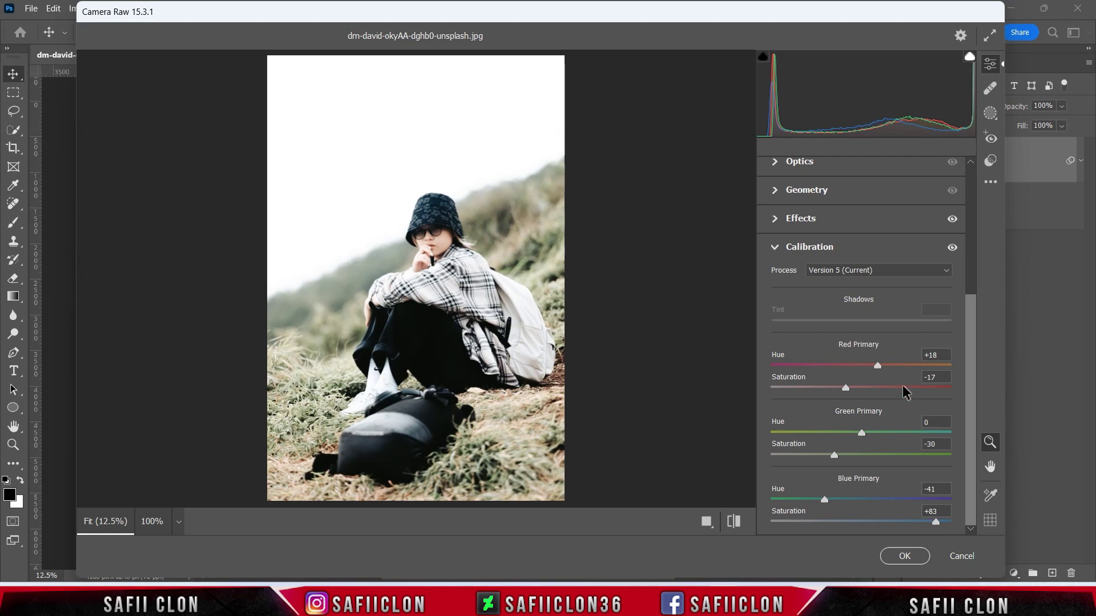
Cycle through the before-and-after preview layouts back to the single view, and apply the Camera Raw filter.
left_click(707, 523)
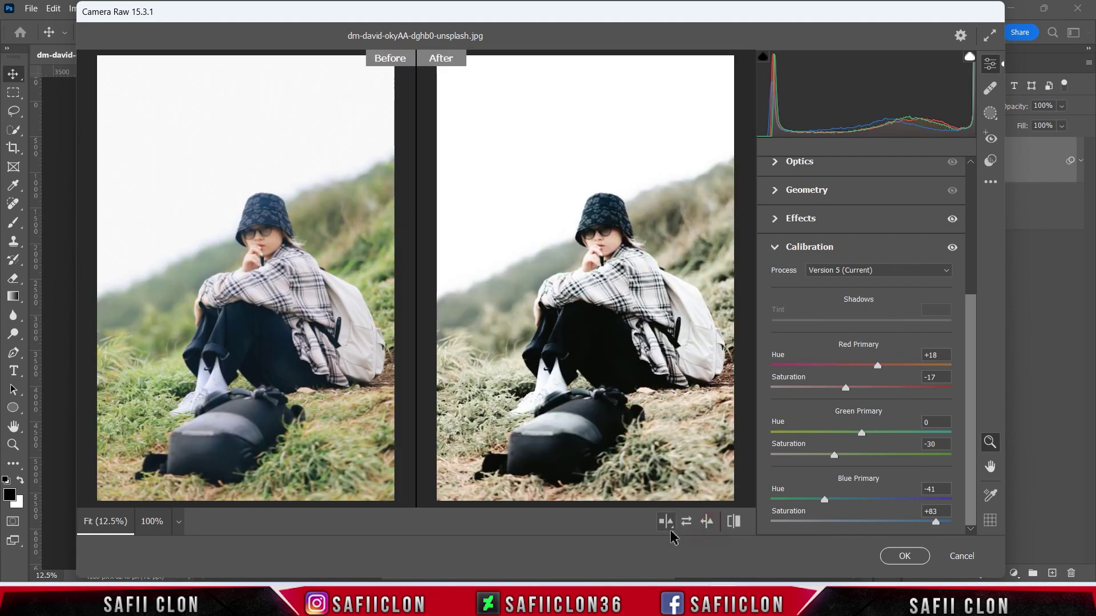
left_click(667, 527)
left_click(668, 526)
left_click(667, 526)
left_click(668, 526)
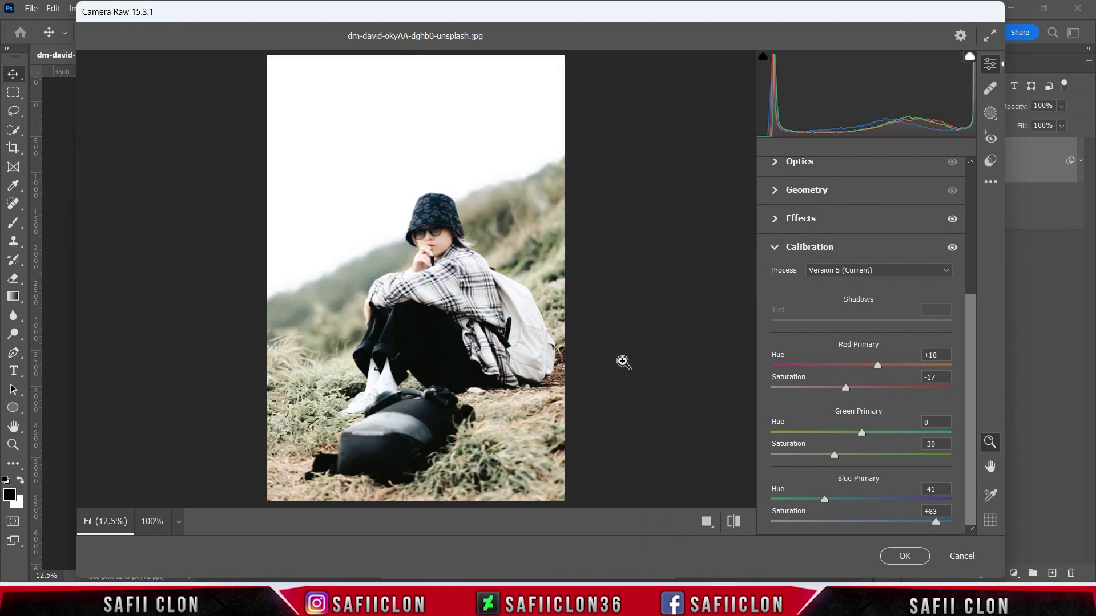
left_click(905, 556)
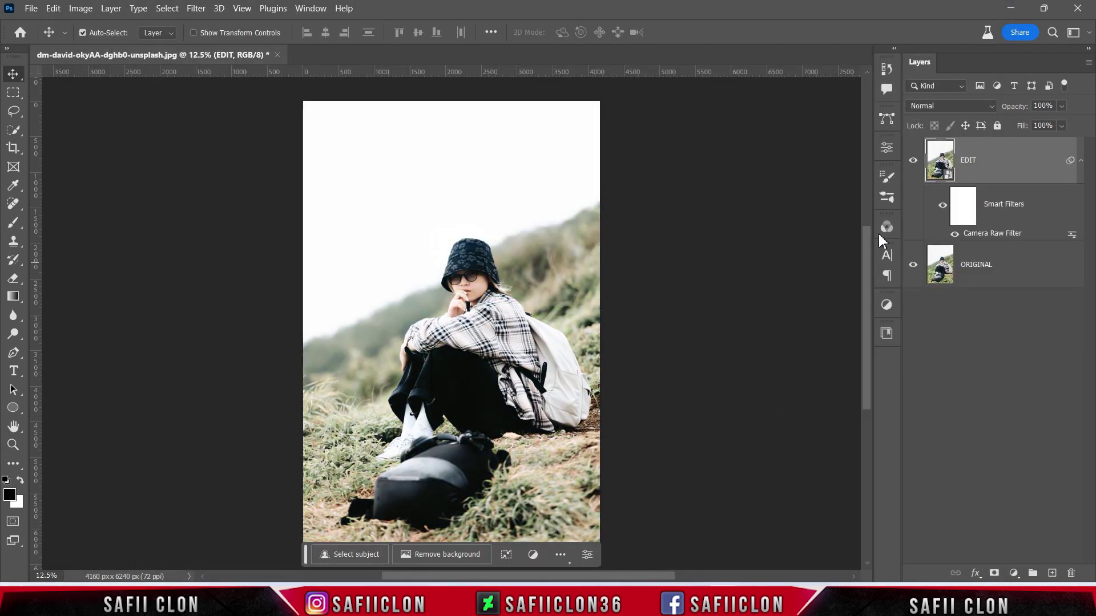
Compare the EDIT layer with the original by toggling its visibility, and inspect the graded portrait up close.
left_click(912, 162)
left_click(913, 162)
left_click(914, 163)
left_click(914, 163)
key("ctrl+plus")
key("ctrl+plus")
key("ctrl+plus")
key("ctrl+plus")
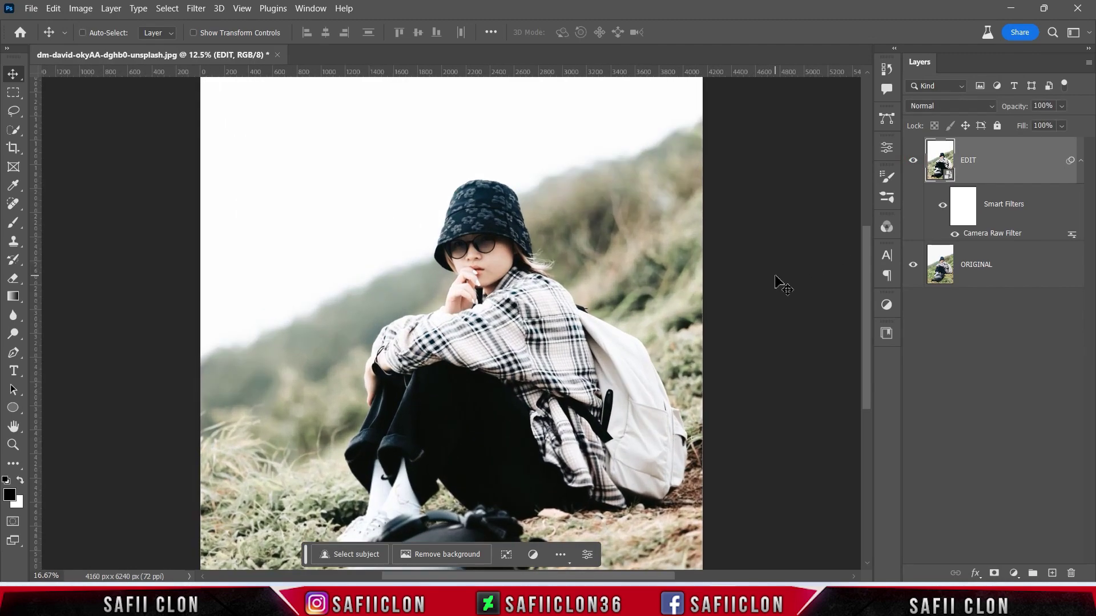
key("ctrl+minus")
key("ctrl+minus")
key("ctrl+minus")
key("ctrl+minus")
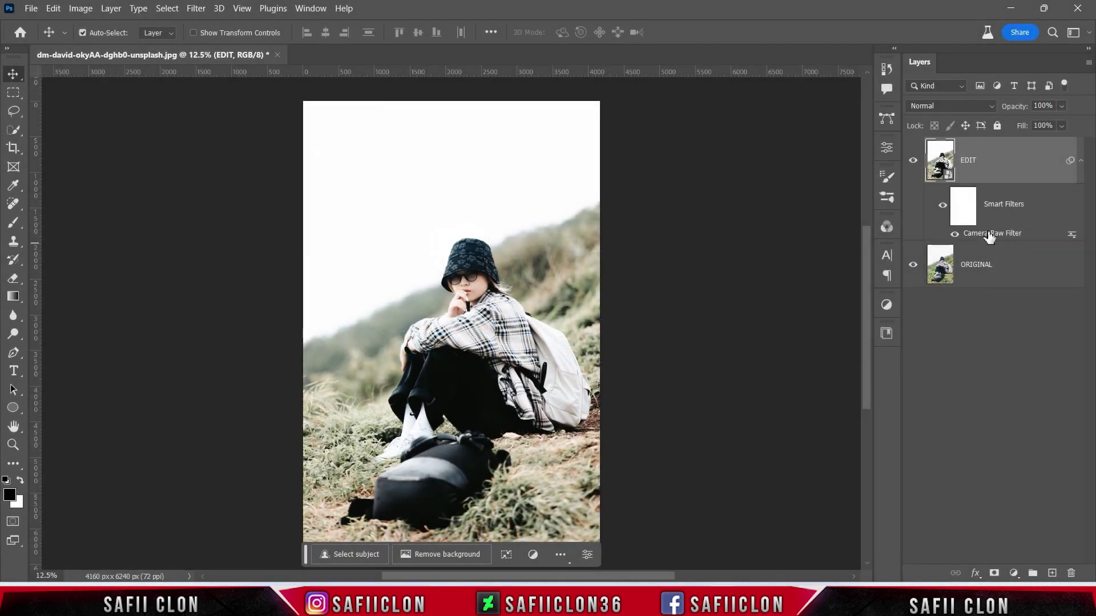
Reopen the EDIT layer's Camera Raw filter and save its default subset of settings as Undertone in the Under Tone folder.
double_click(987, 235)
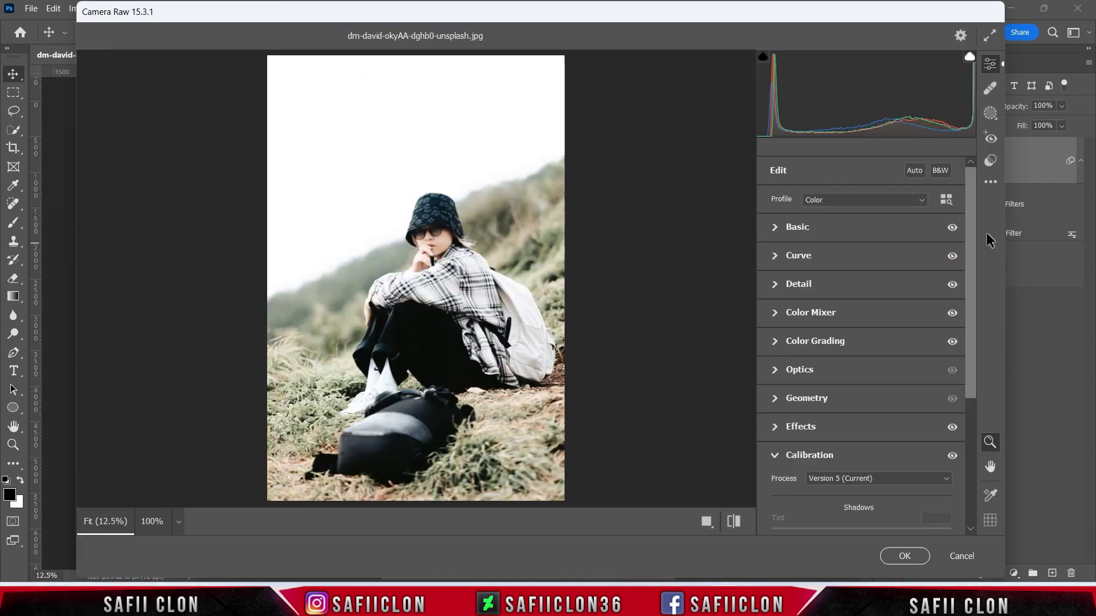
left_click(990, 181)
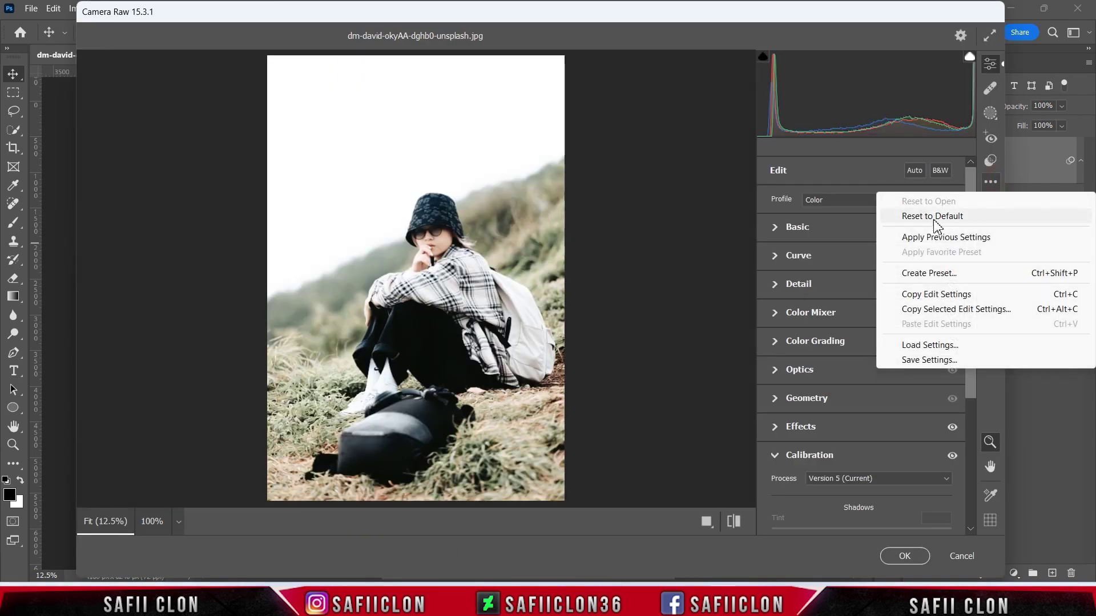
left_click(945, 364)
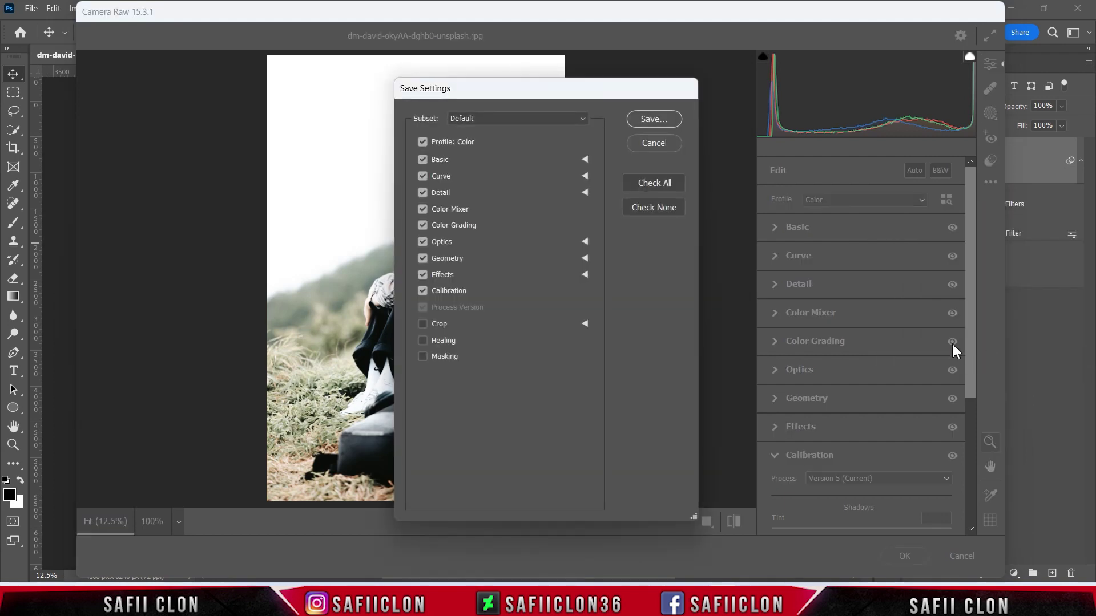
left_click(651, 120)
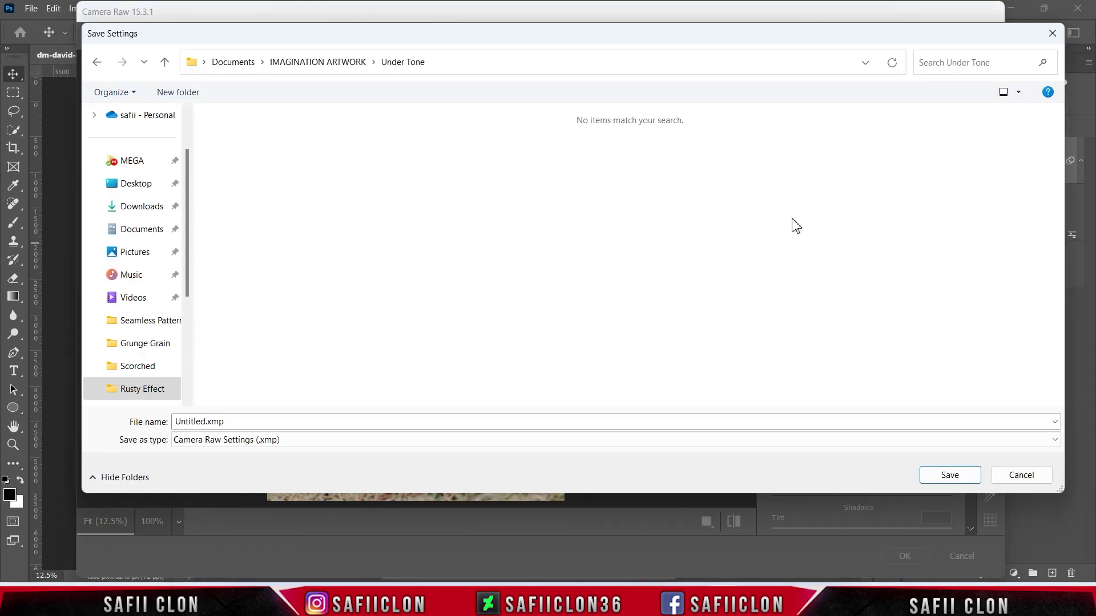
left_click(303, 420)
type("U")
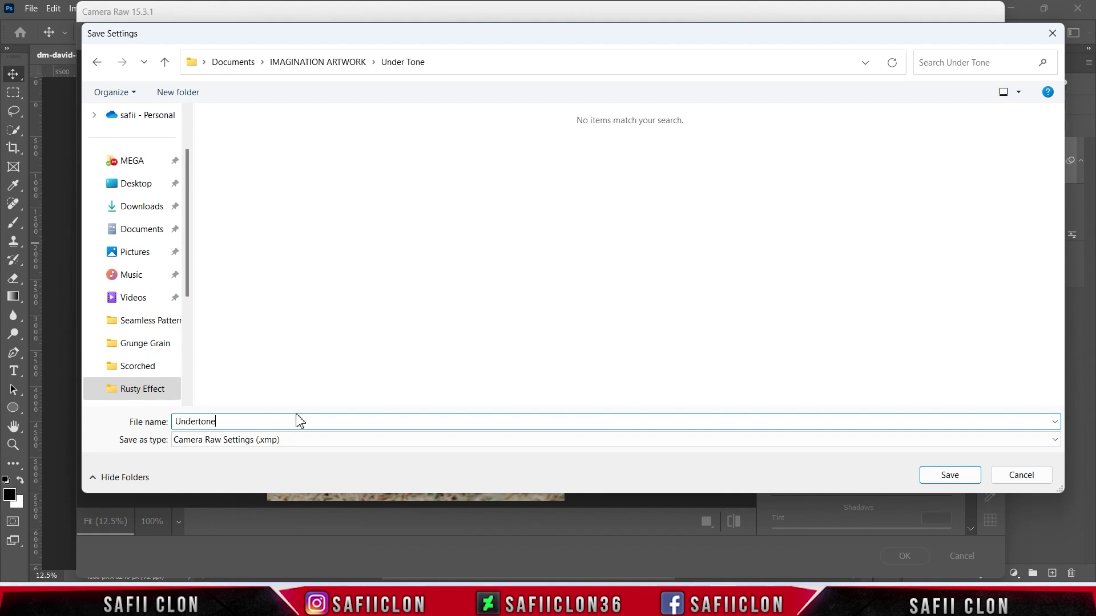
type("ndertone")
left_click(969, 477)
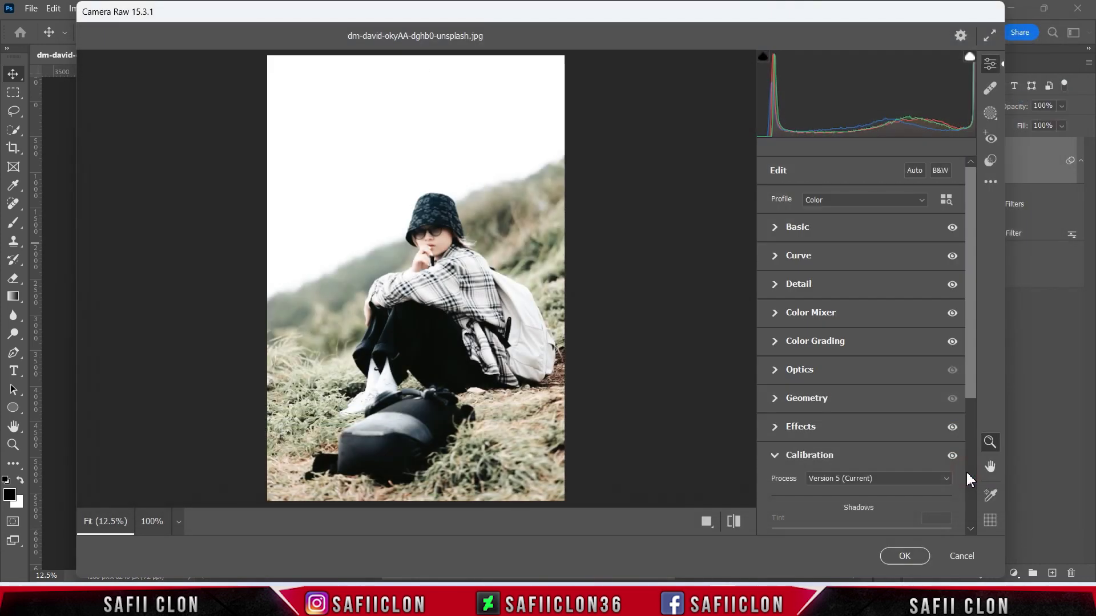
Cycle through the portrait's before-and-after views back to the single view, and close the Camera Raw filter with its settings kept.
left_click(707, 521)
left_click(677, 524)
left_click(675, 525)
left_click(675, 525)
left_click(902, 558)
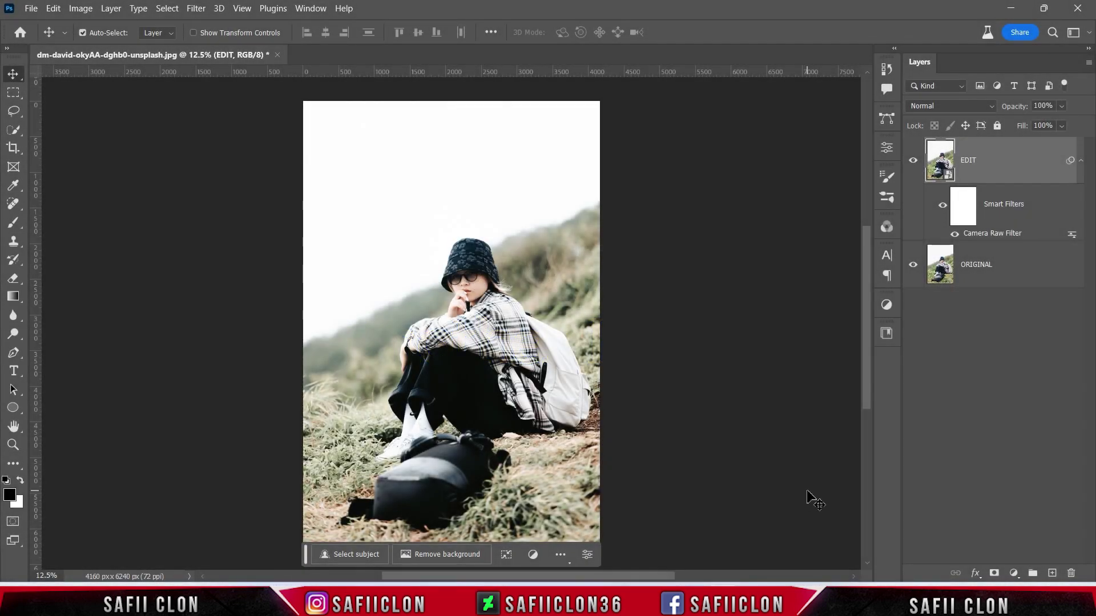
Open the cat photo from the Under Tone folder.
left_click(31, 8)
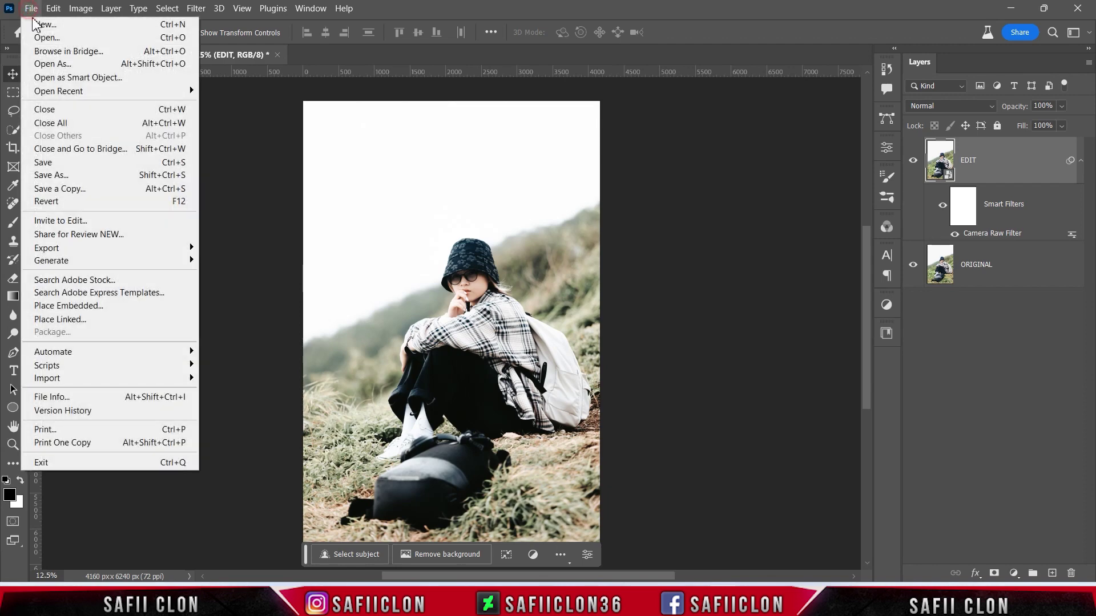
left_click(63, 38)
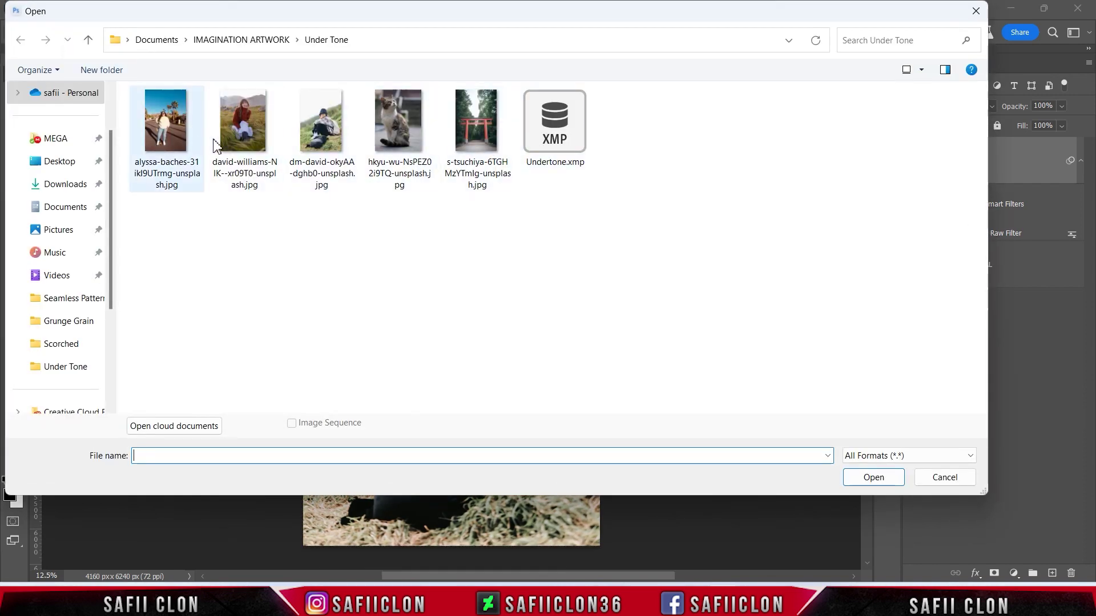
left_click(407, 145)
left_click(871, 477)
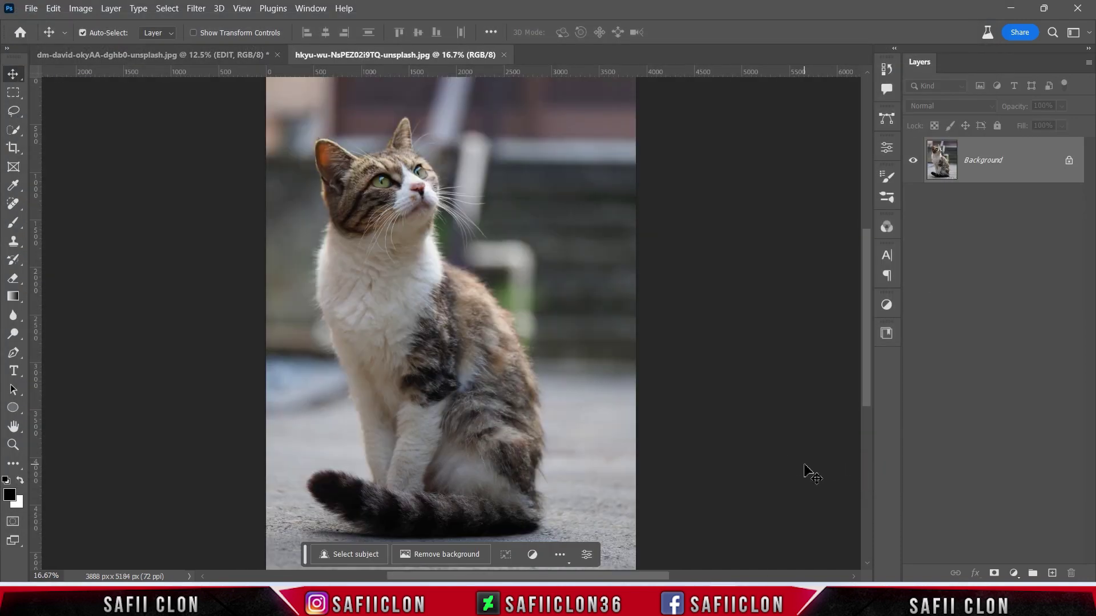
Unlock the cat photo's background layer and duplicate it.
left_click(1068, 165)
right_click(1016, 167)
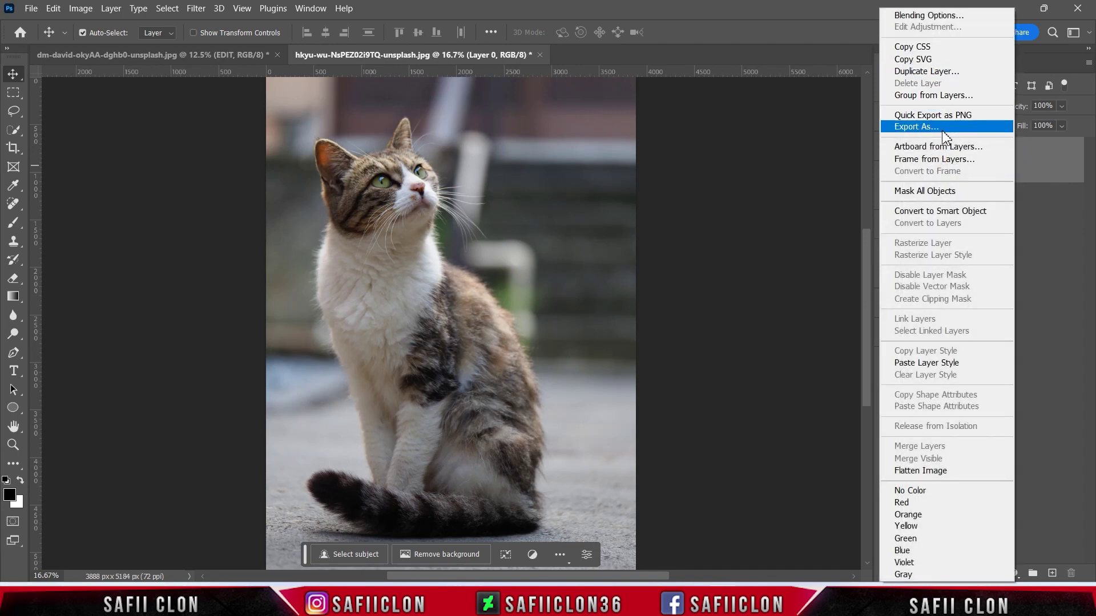
left_click(928, 73)
left_click(667, 159)
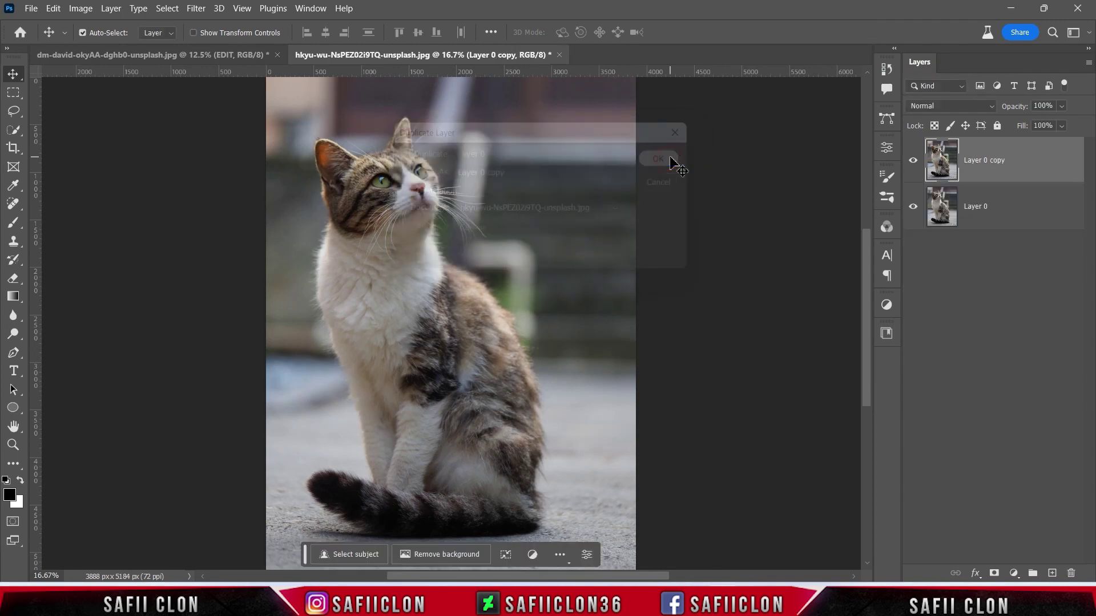
Rename the cat photo's upper layer EDIT and its lower layer ORIGINAL.
double_click(979, 162)
type("ED")
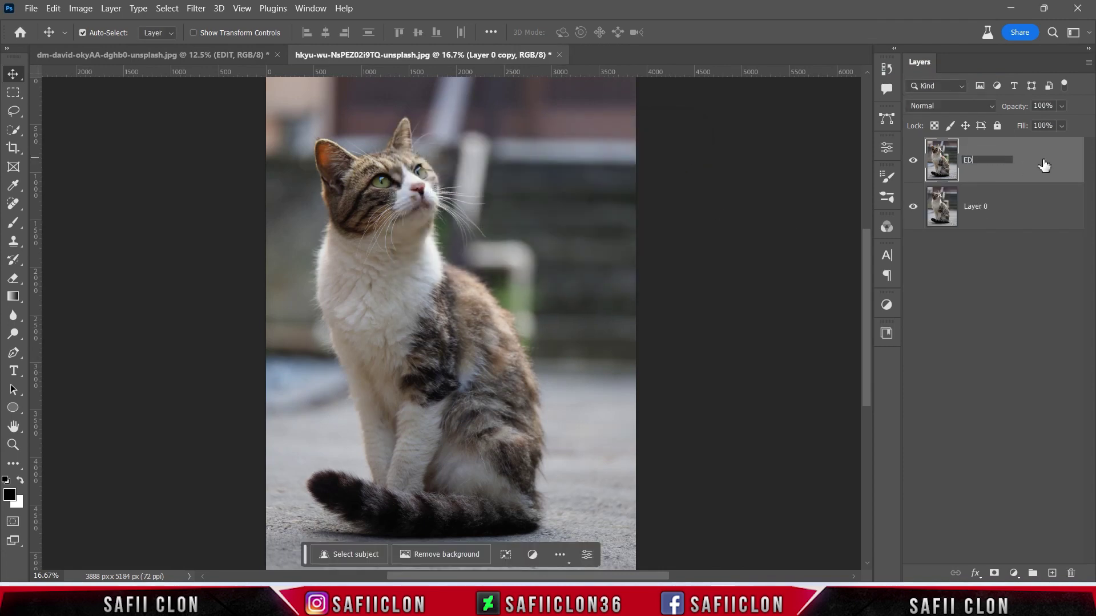
type("IT")
left_click(1028, 171)
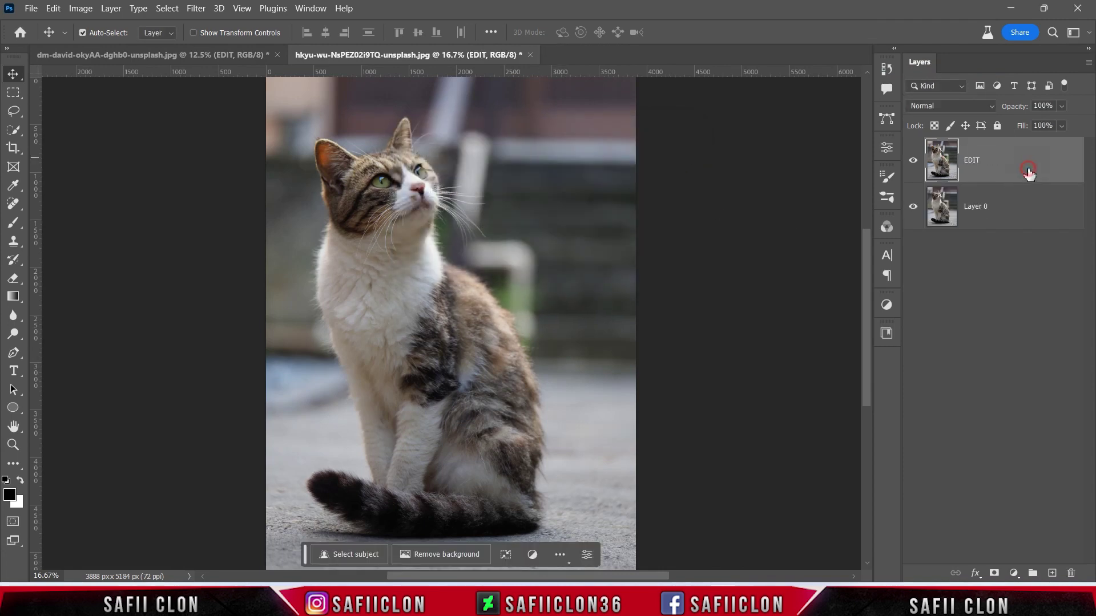
left_click(977, 210)
type("ORIGI")
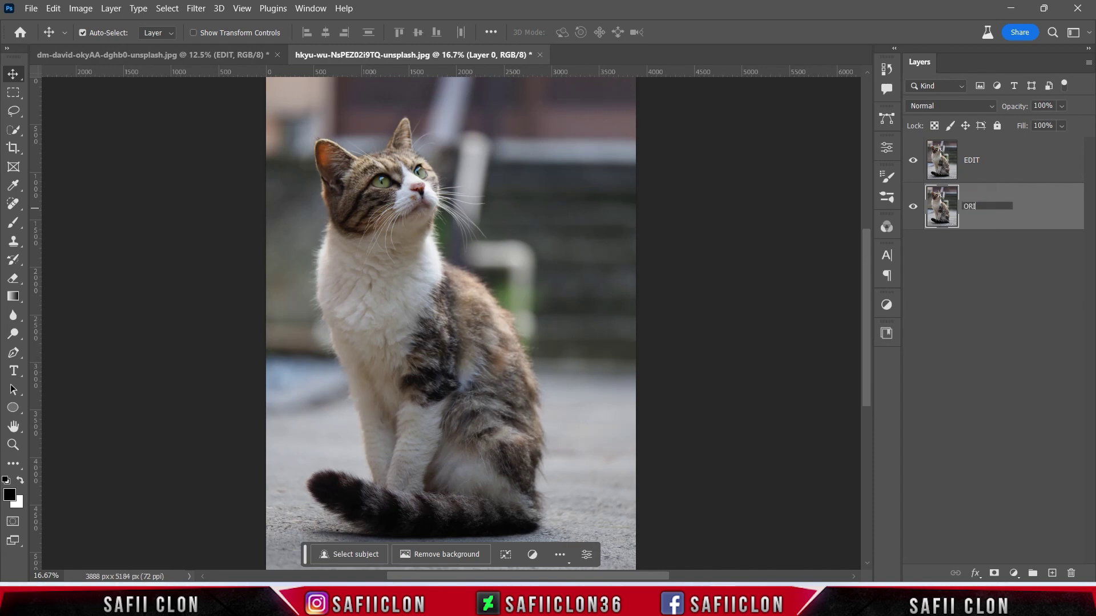
left_click(1041, 210)
Convert the cat photo's EDIT layer to a smart object.
left_click(995, 163)
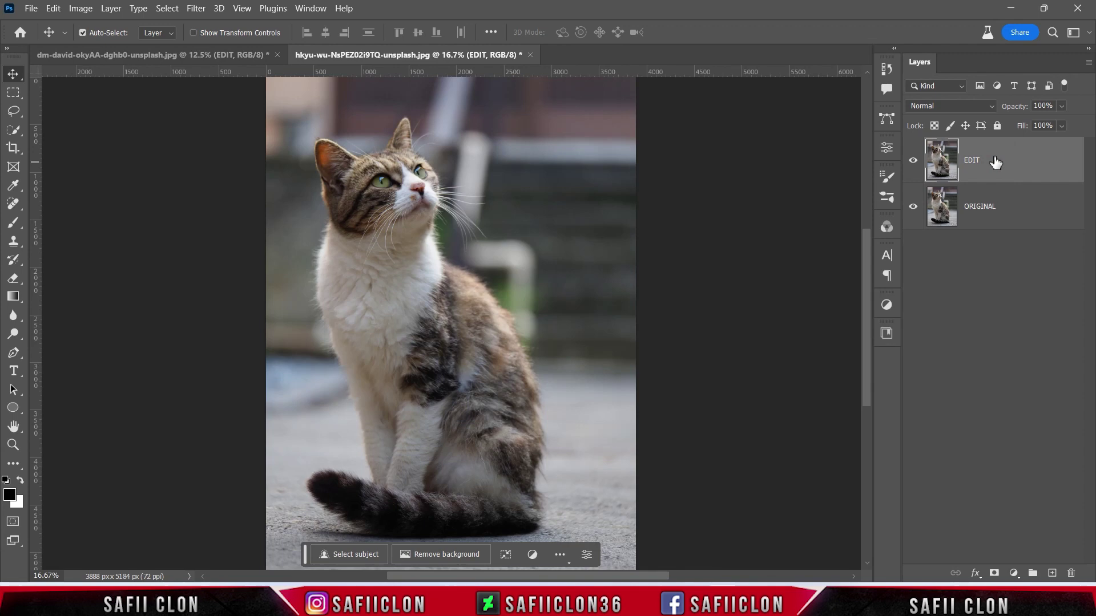
right_click(995, 163)
left_click(924, 209)
Start the Camera Raw filter on the cat's EDIT layer and load the saved Undertone.xmp settings.
left_click(195, 8)
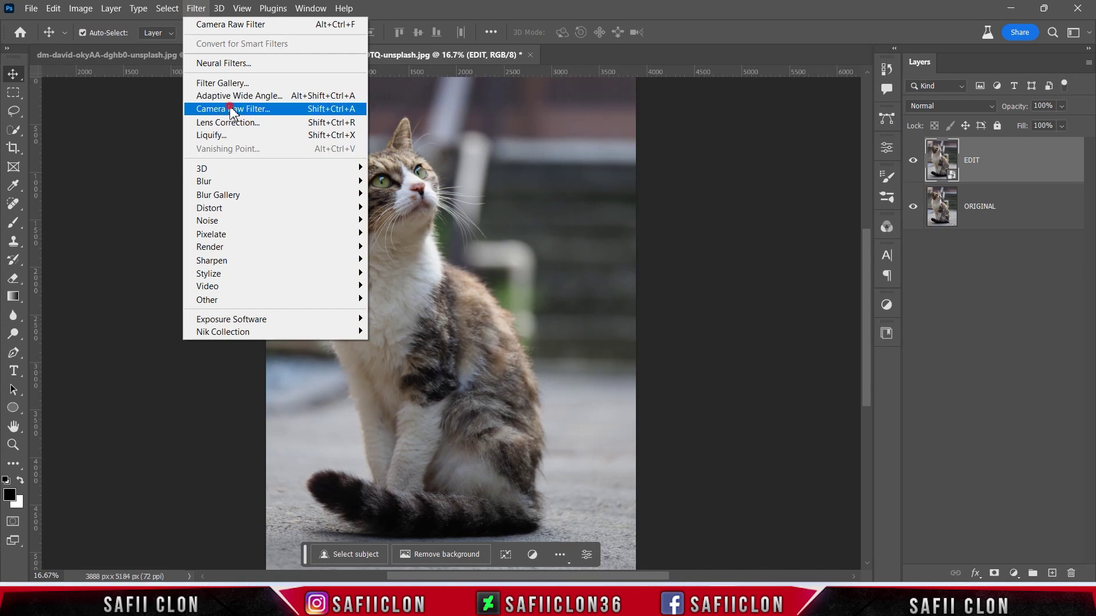
left_click(231, 109)
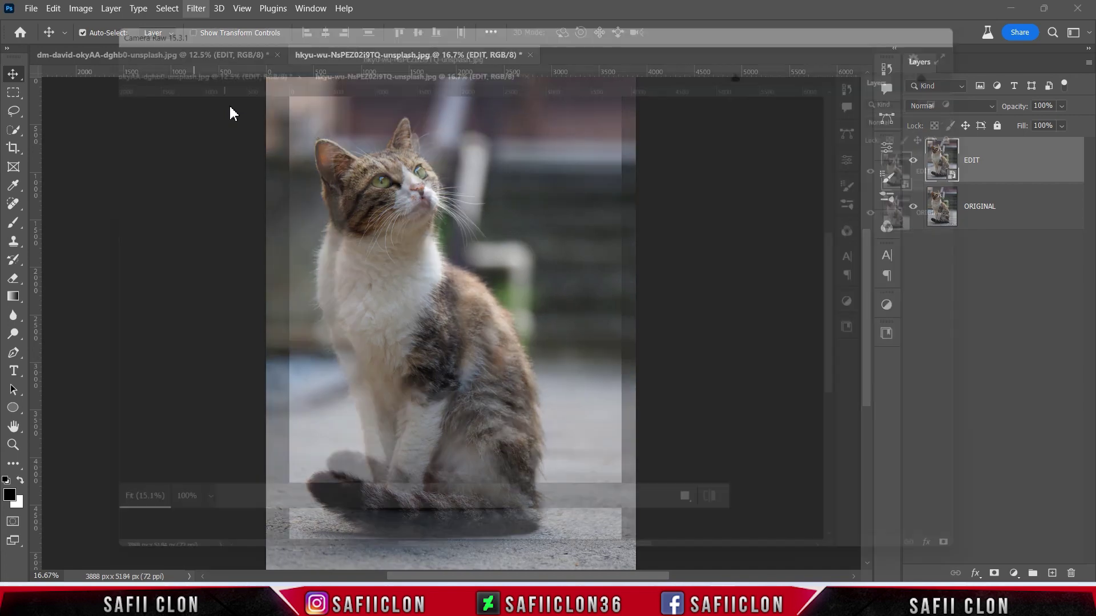
left_click(990, 182)
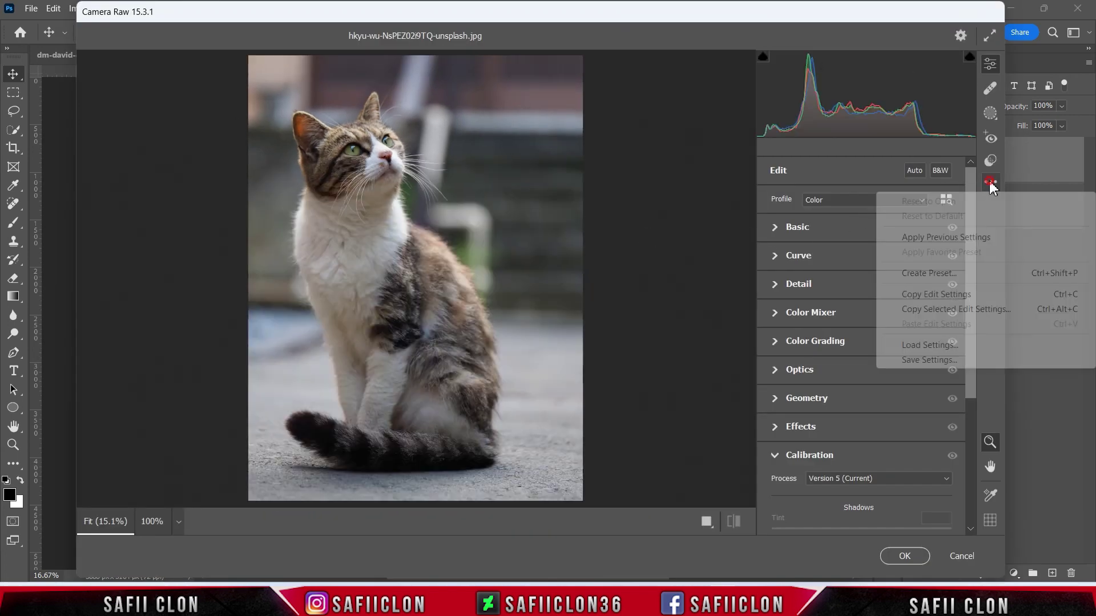
left_click(960, 349)
left_click(260, 149)
left_click(950, 476)
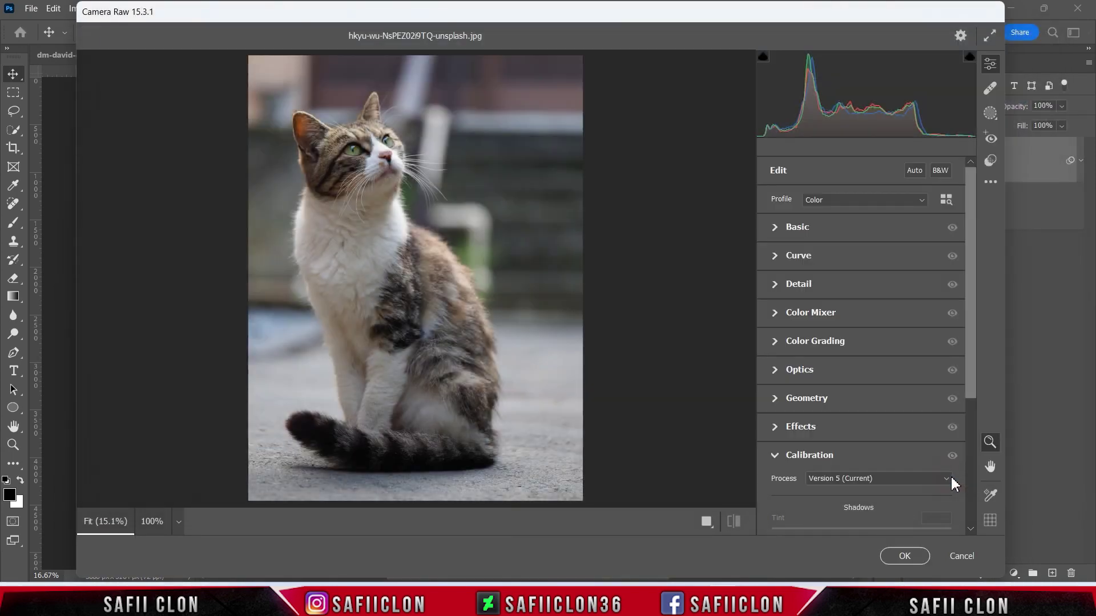
Compare the cat photo in the before-and-after views, return to the single view, and apply the Camera Raw filter.
left_click(706, 522)
left_click(666, 522)
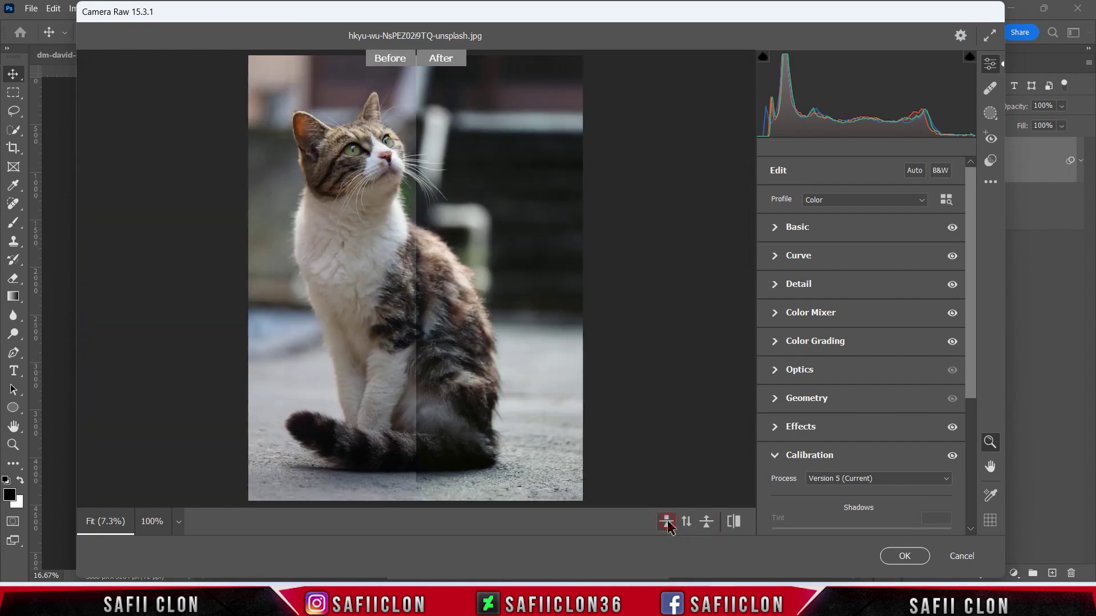
left_click(667, 521)
left_click(667, 521)
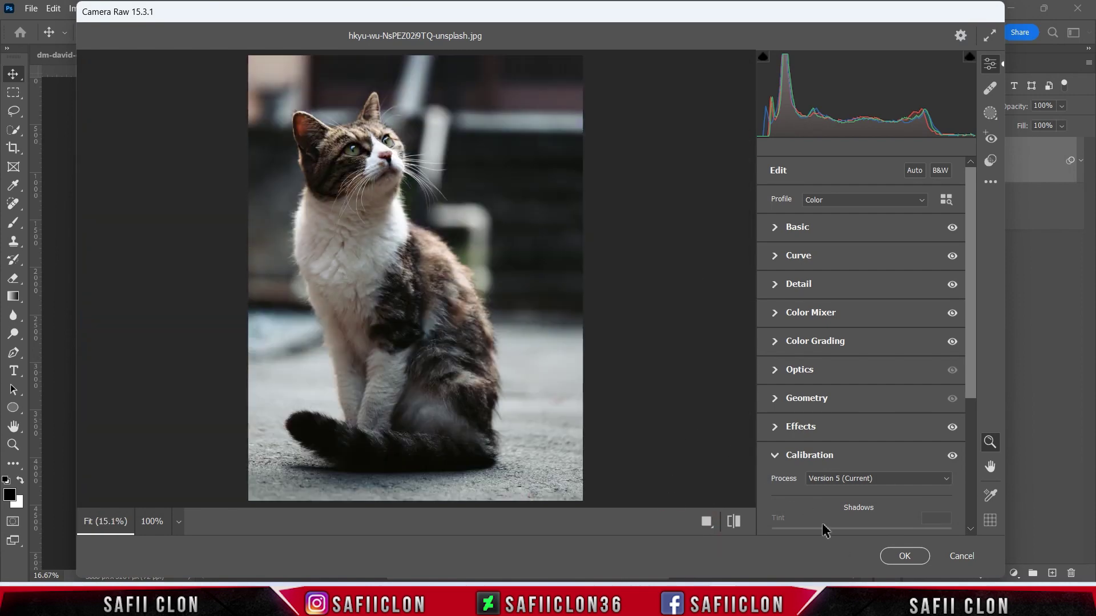
left_click(905, 556)
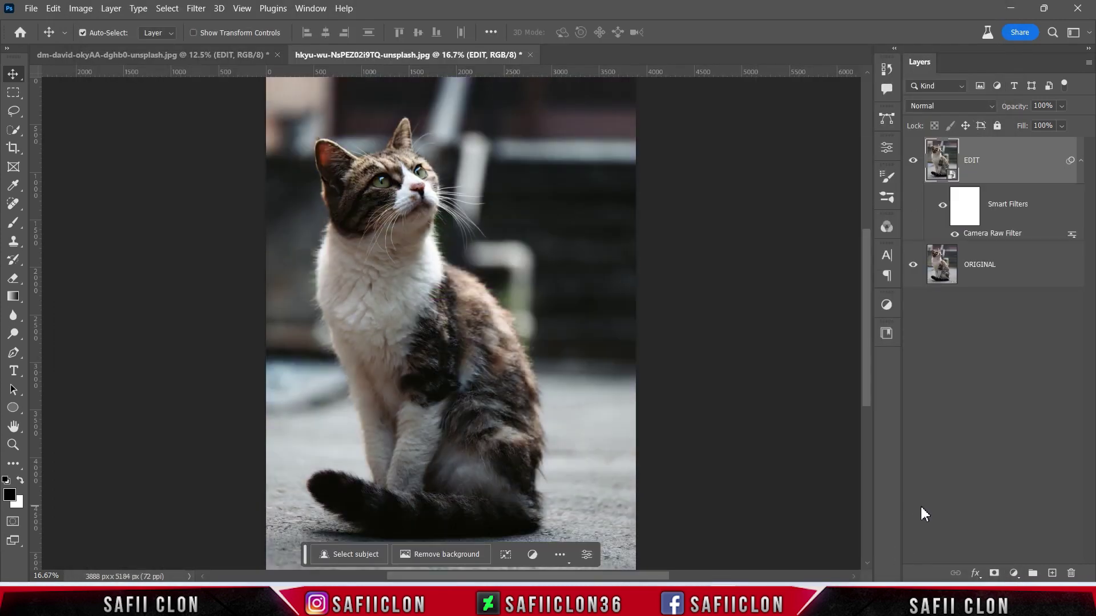
Compare the graded cat photo with the original by toggling the EDIT layer's visibility.
left_click(914, 162)
left_click(913, 162)
left_click(914, 162)
left_click(913, 162)
Open the red torii gate photo from the Under Tone folder.
left_click(31, 8)
left_click(57, 38)
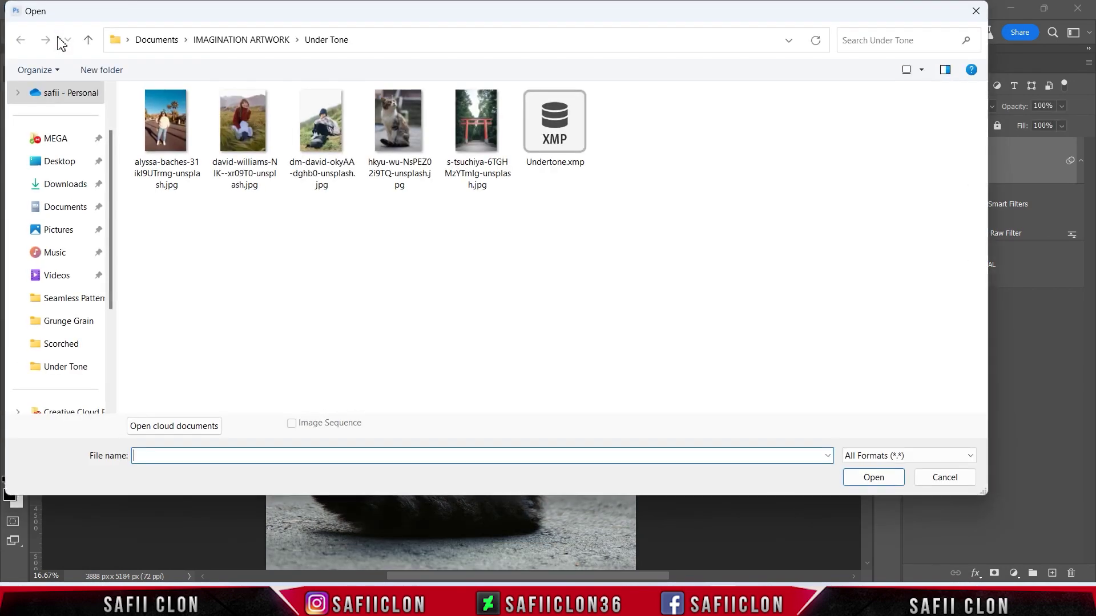
left_click(460, 153)
left_click(870, 477)
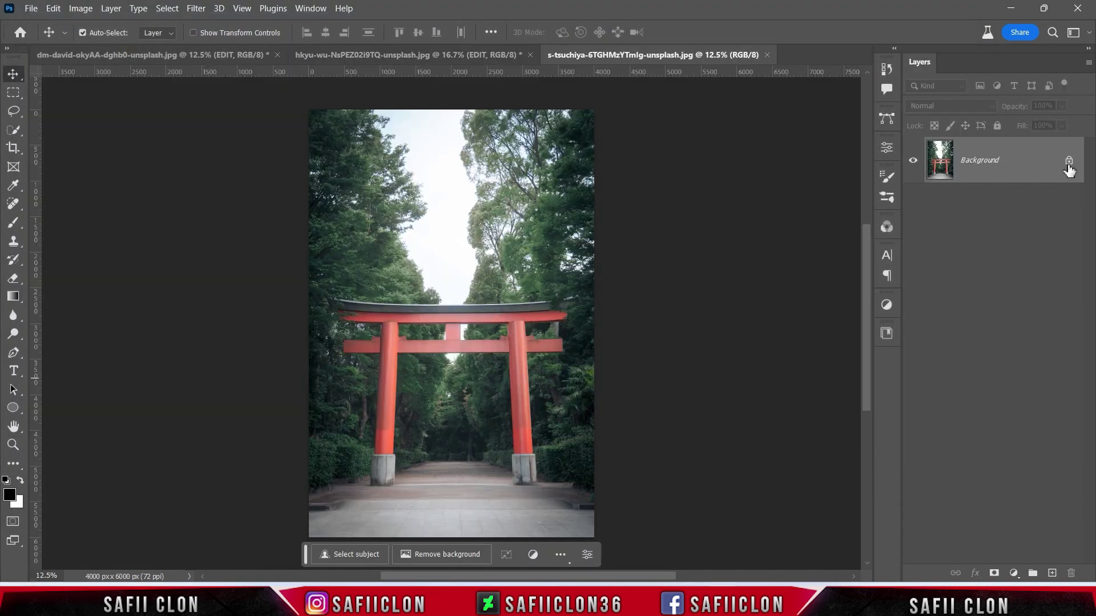
Unlock the torii gate photo's background layer and duplicate it.
left_click(1068, 165)
right_click(1011, 160)
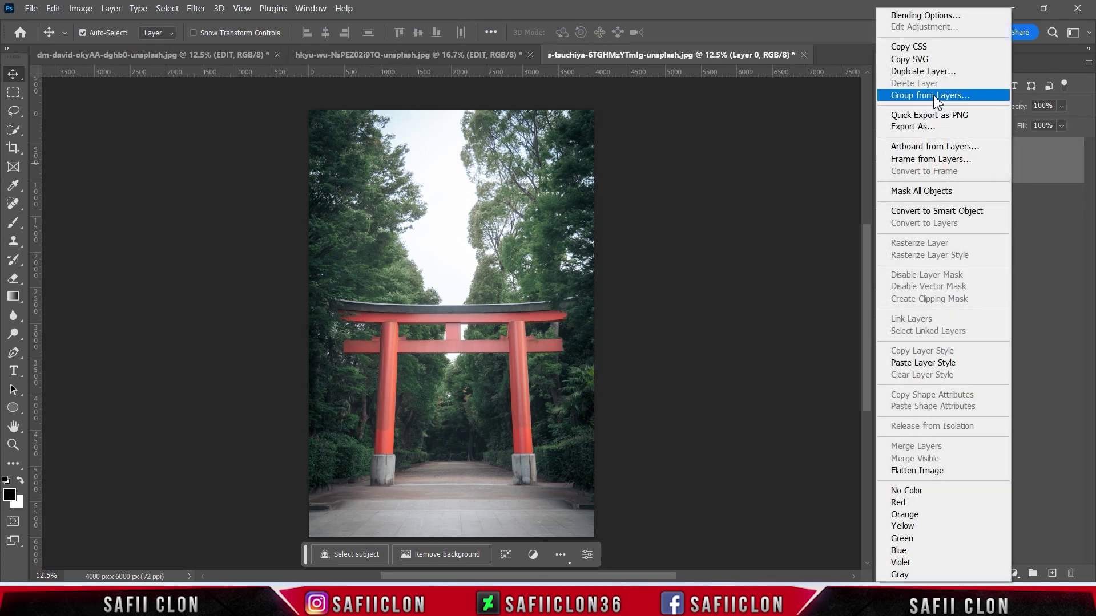
left_click(918, 72)
left_click(673, 160)
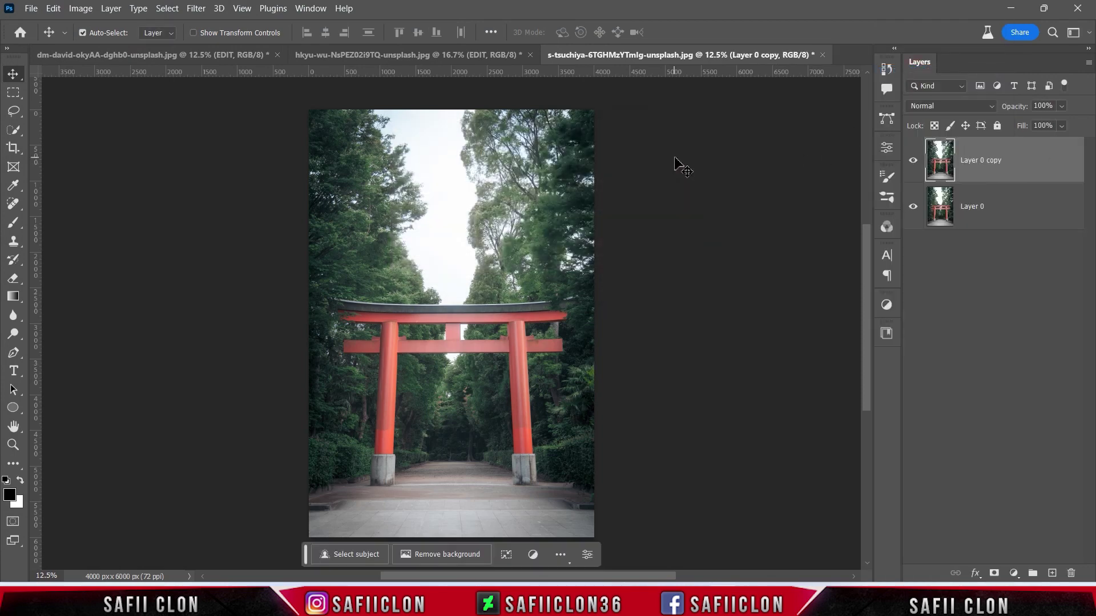
Rename the torii gate photo's duplicate layer EDIT and its base layer ORIGINAL.
double_click(986, 163)
type("EDIT")
left_click(1027, 165)
left_click(964, 211)
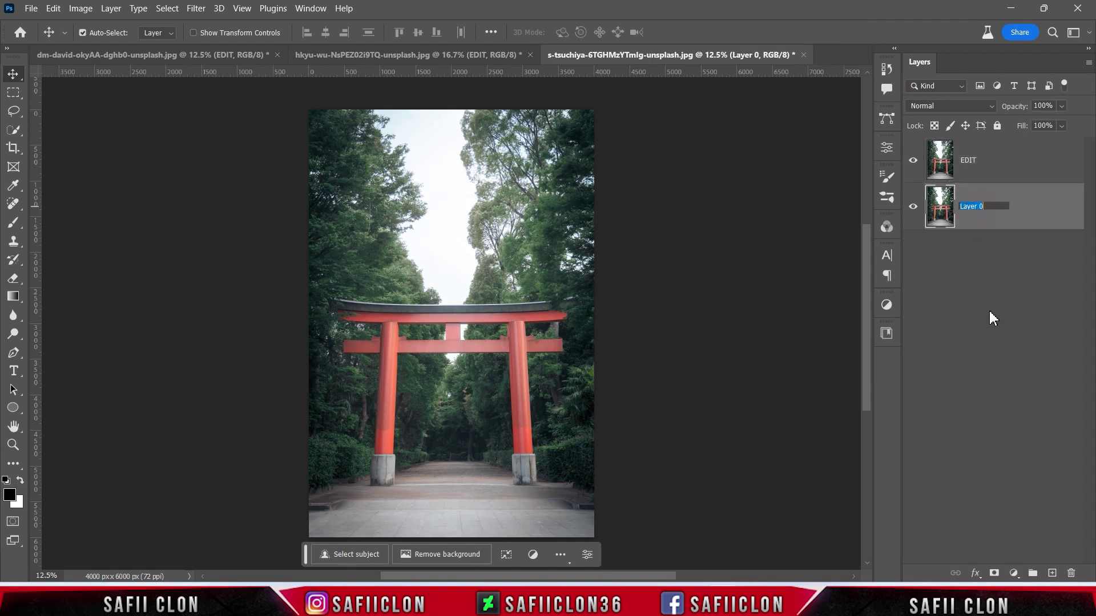
type("ORIG")
left_click(1022, 218)
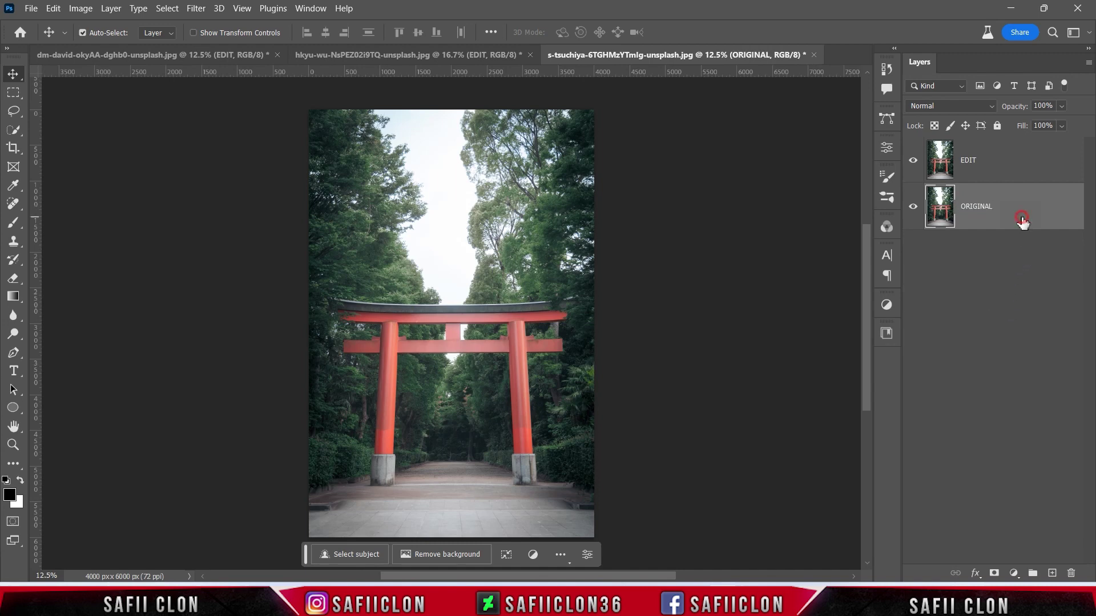
Start the Camera Raw filter on the torii gate's EDIT layer and apply the previous settings.
left_click(1005, 166)
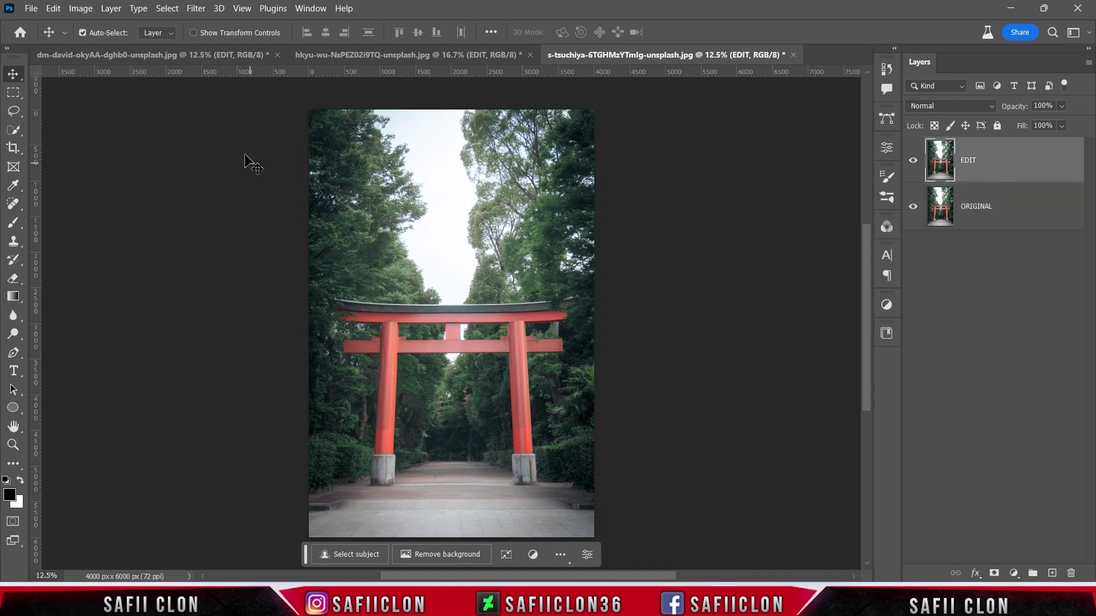
left_click(196, 8)
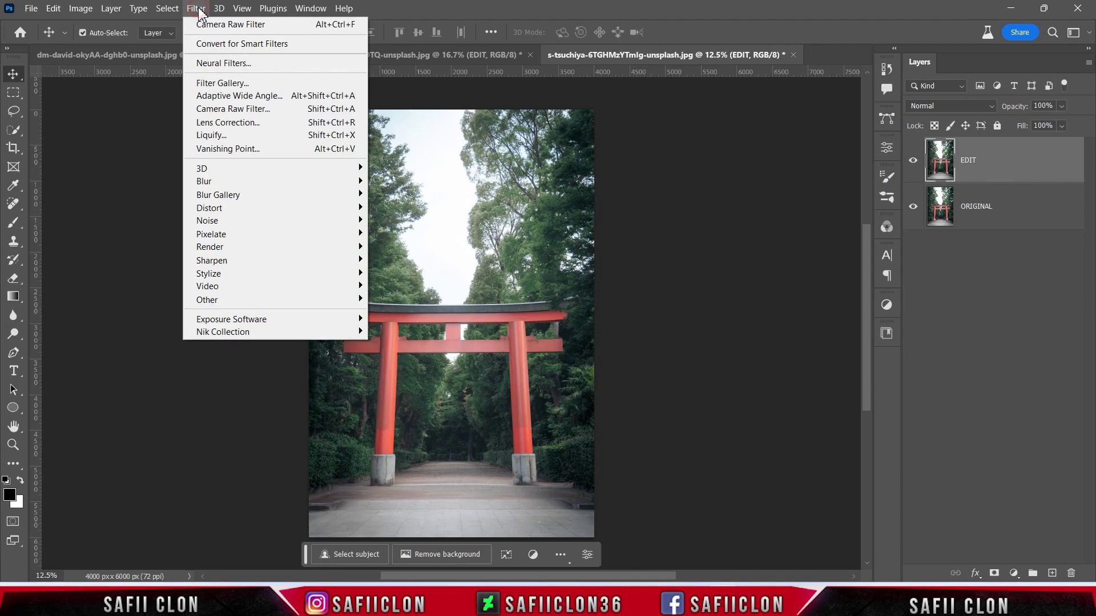
left_click(246, 115)
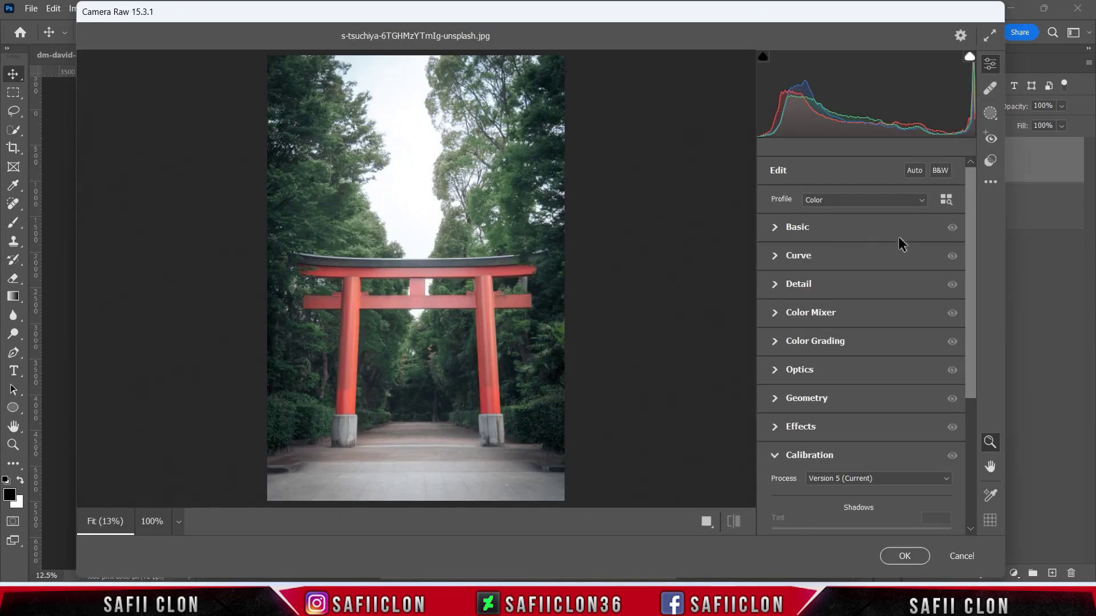
left_click(990, 182)
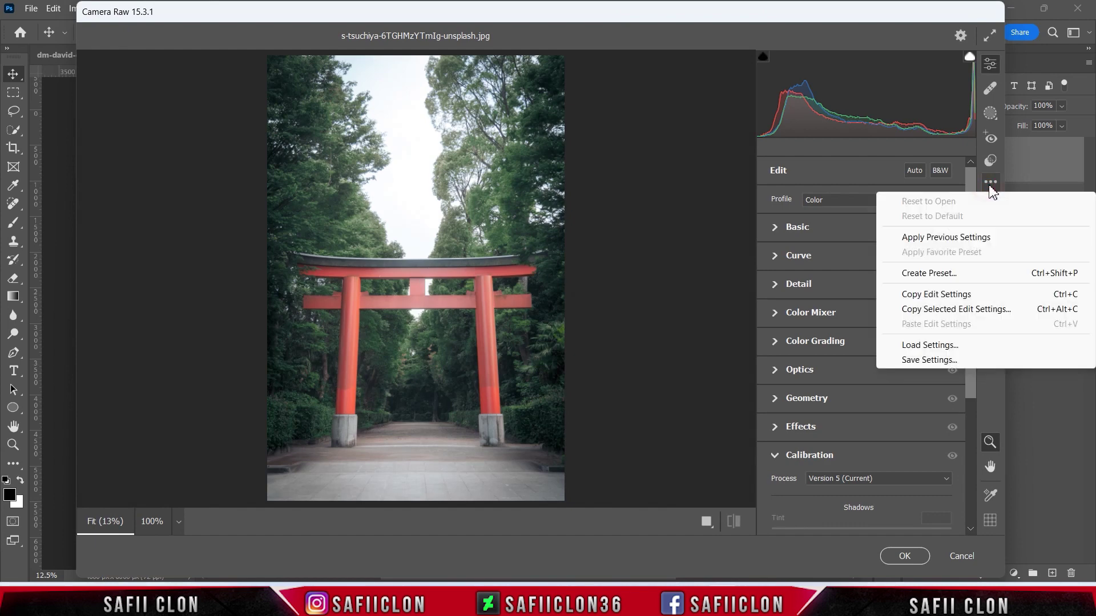
left_click(943, 239)
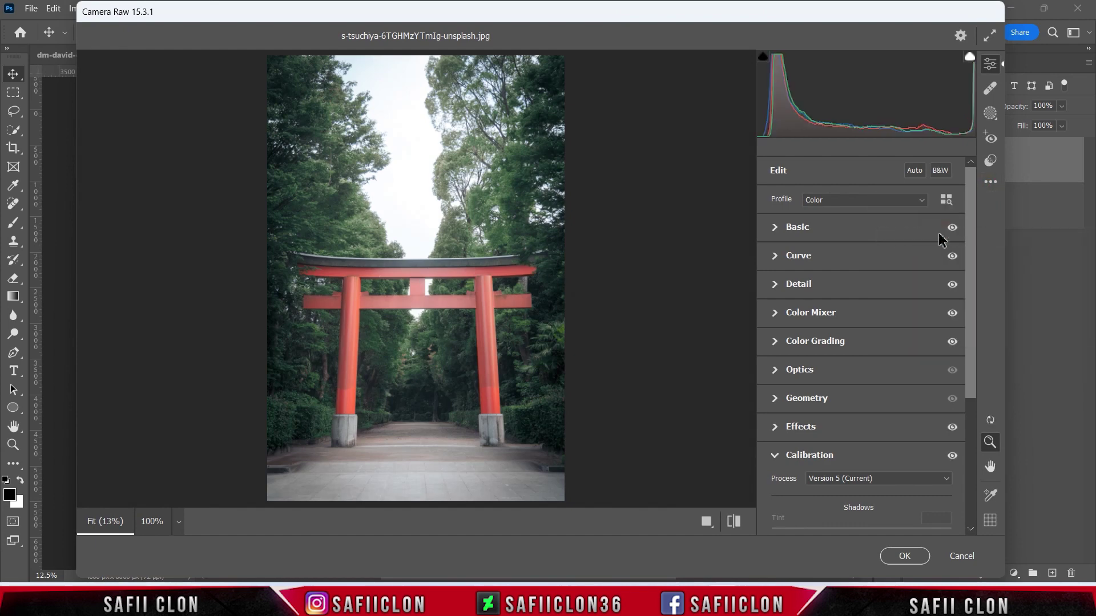
Compare the torii gate photo in the Before/After views and apply the Camera Raw filter to its EDIT layer.
left_click(707, 521)
left_click(665, 522)
left_click(665, 522)
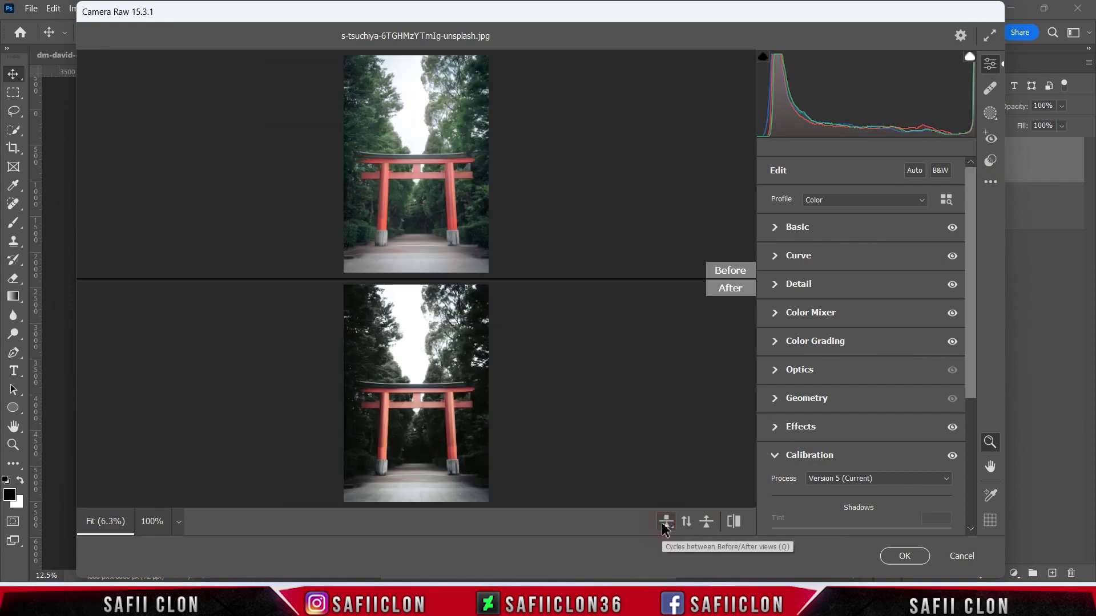
left_click(665, 521)
left_click(666, 522)
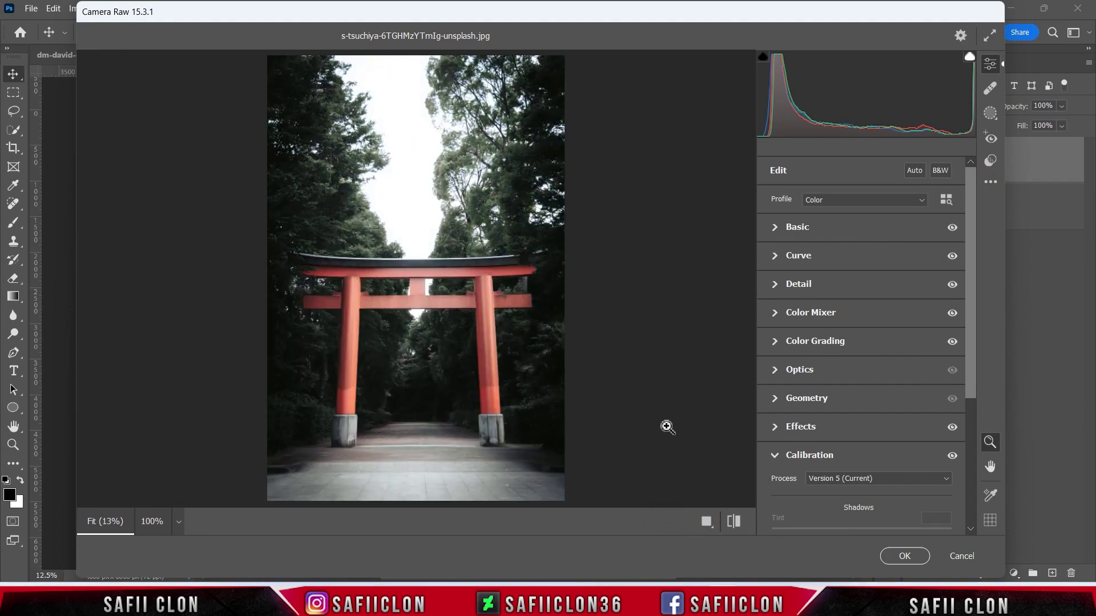
left_click(905, 555)
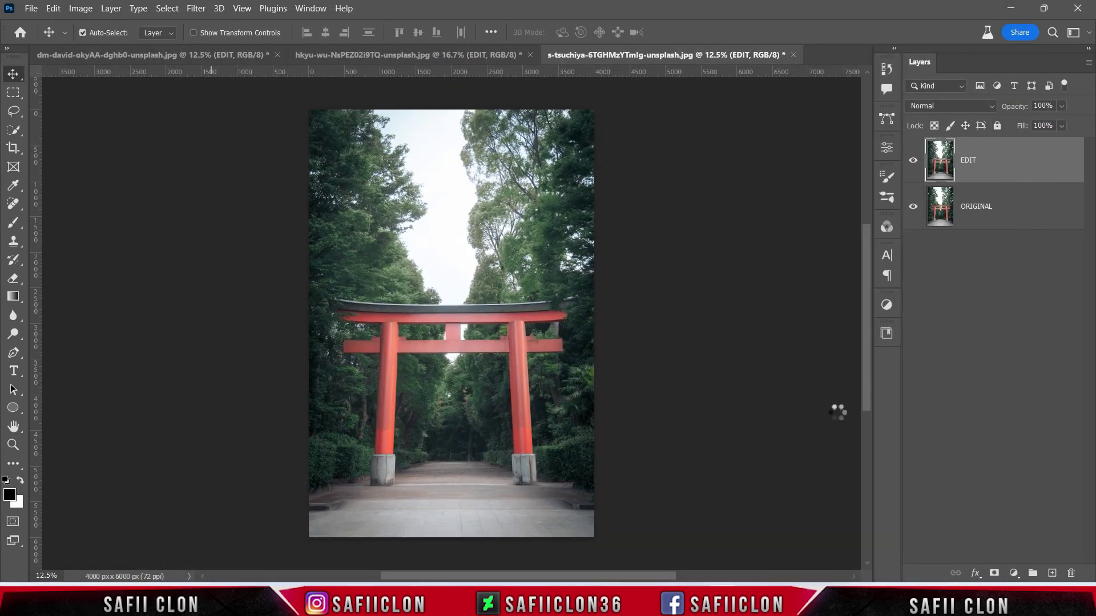
Toggle the torii gate's EDIT layer off and on to compare the grade with the original.
left_click(914, 161)
left_click(914, 161)
left_click(914, 161)
left_click(914, 161)
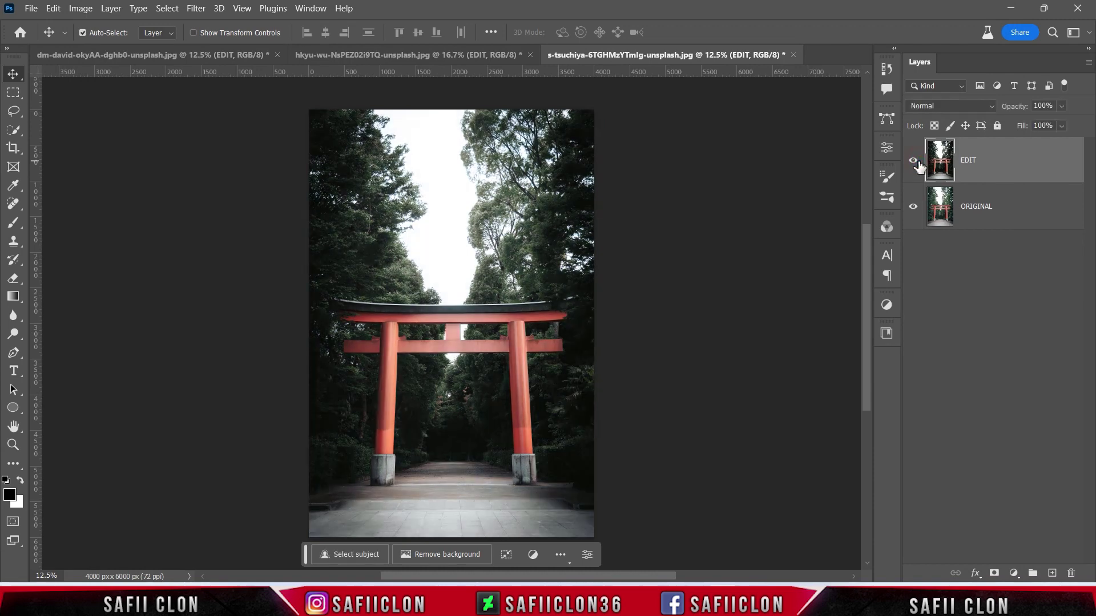
Open the photo of the woman in the red sweater sitting in a grassy field from the Under Tone folder.
left_click(31, 9)
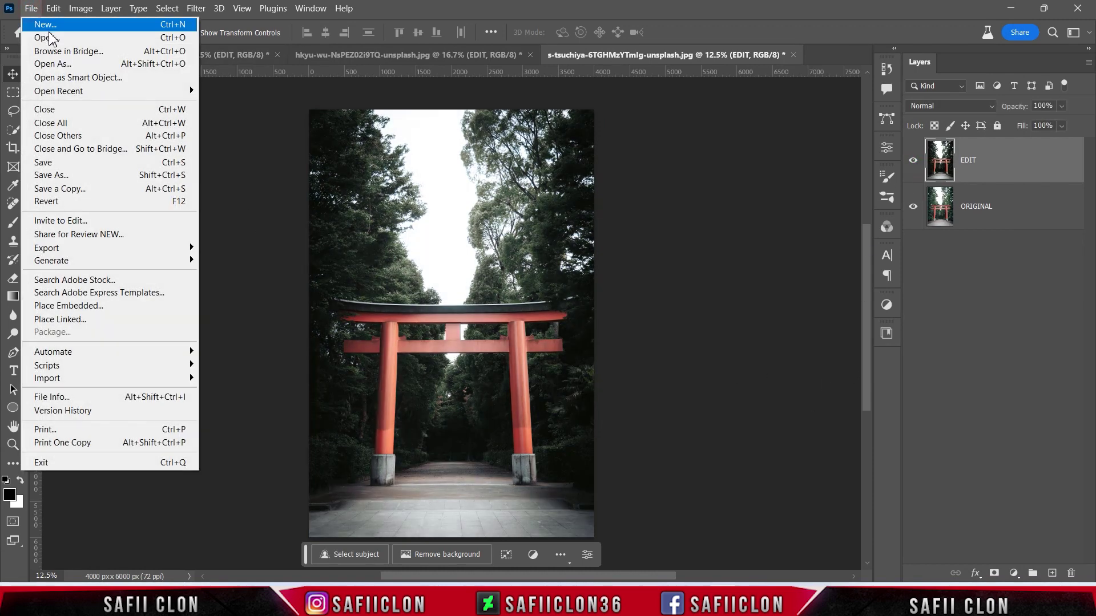
left_click(54, 35)
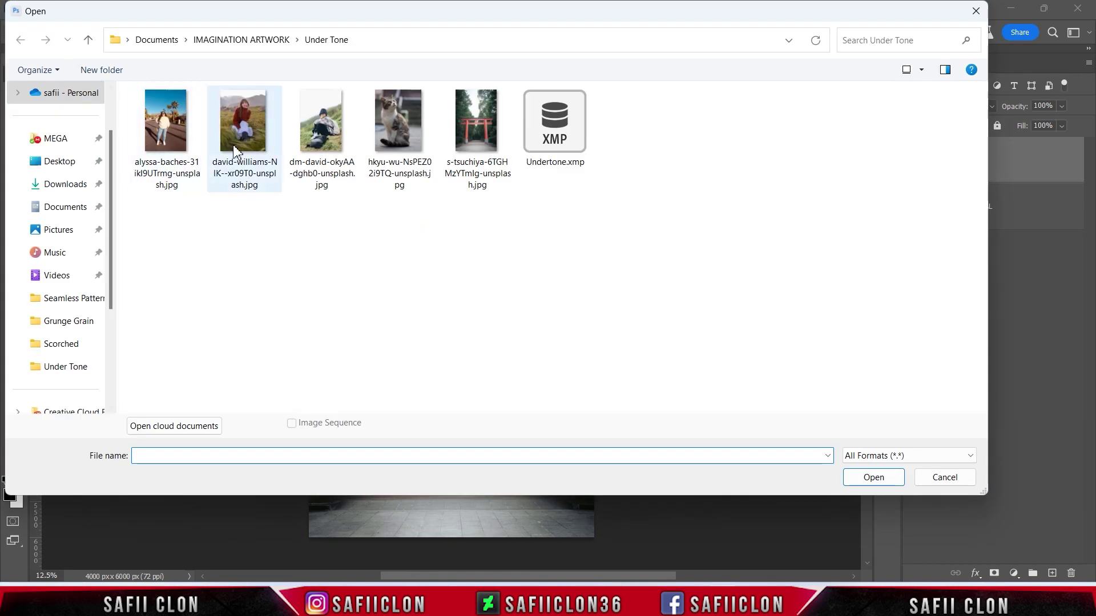
left_click(247, 143)
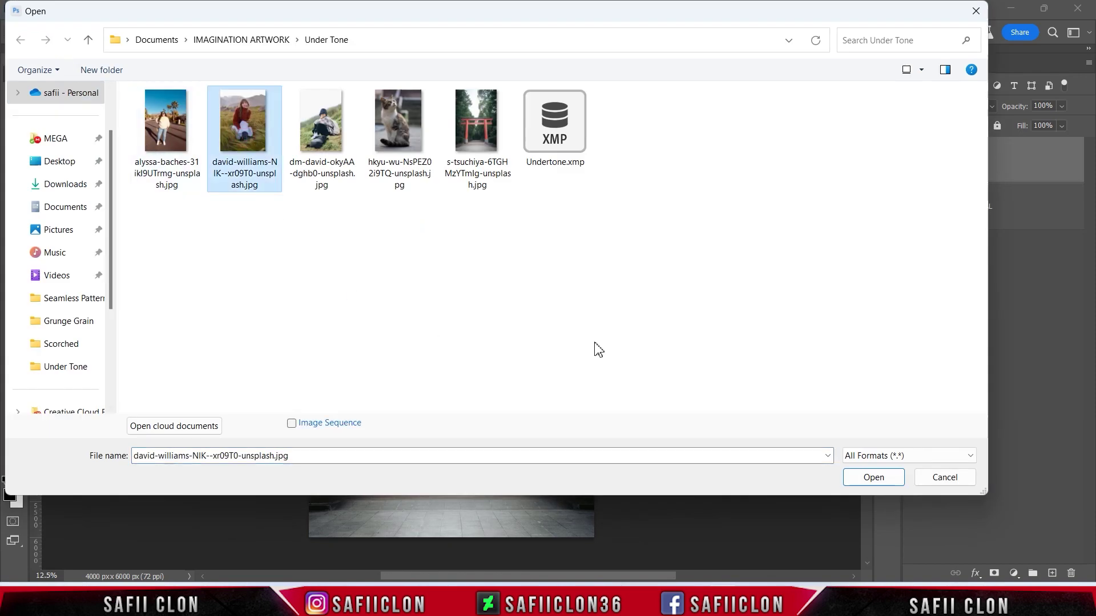
left_click(882, 483)
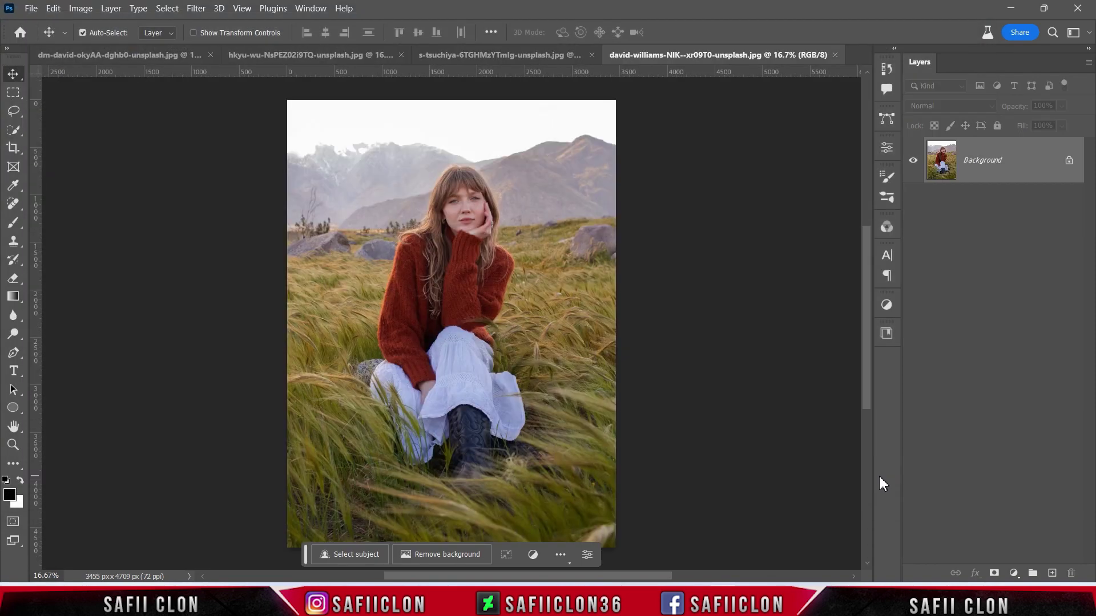
Unlock and duplicate the red sweater photo's background layer, and reapply the last Camera Raw filter to the copy.
left_click(1068, 165)
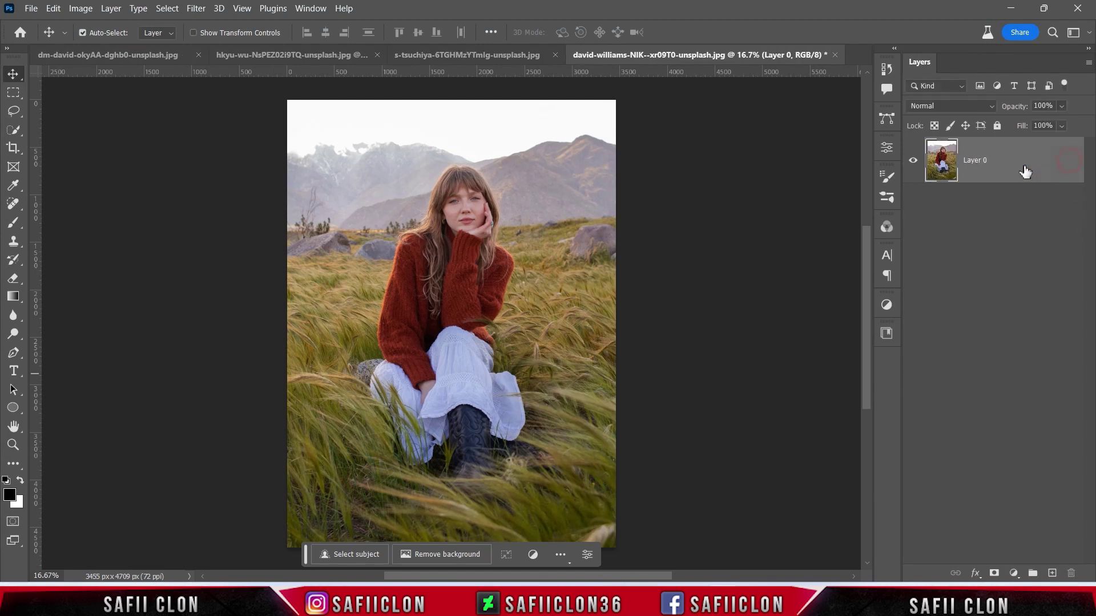
key("ctrl+j")
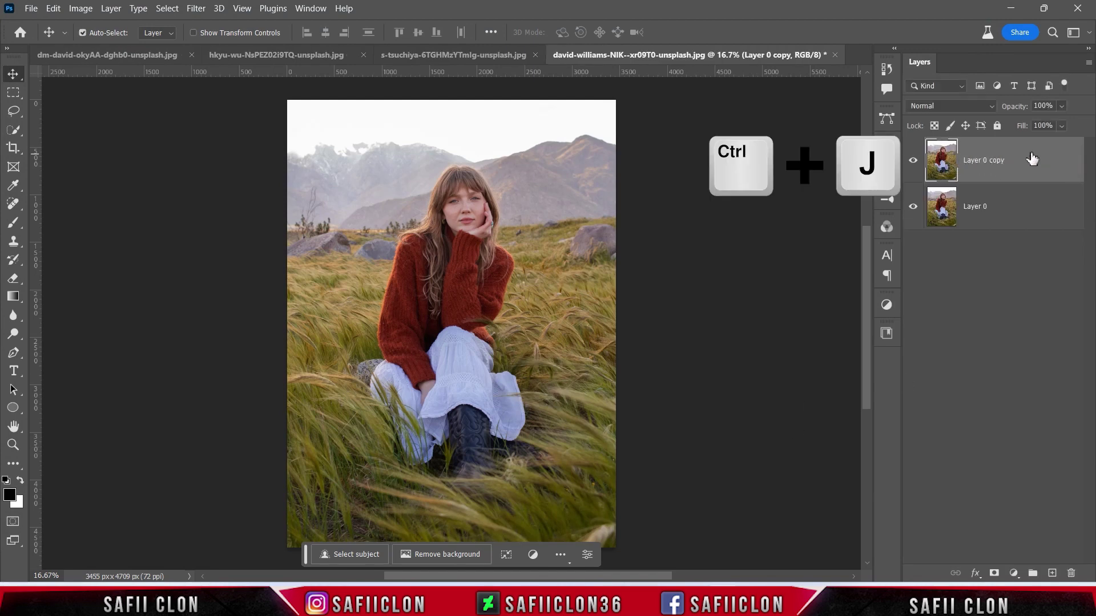
left_click(195, 9)
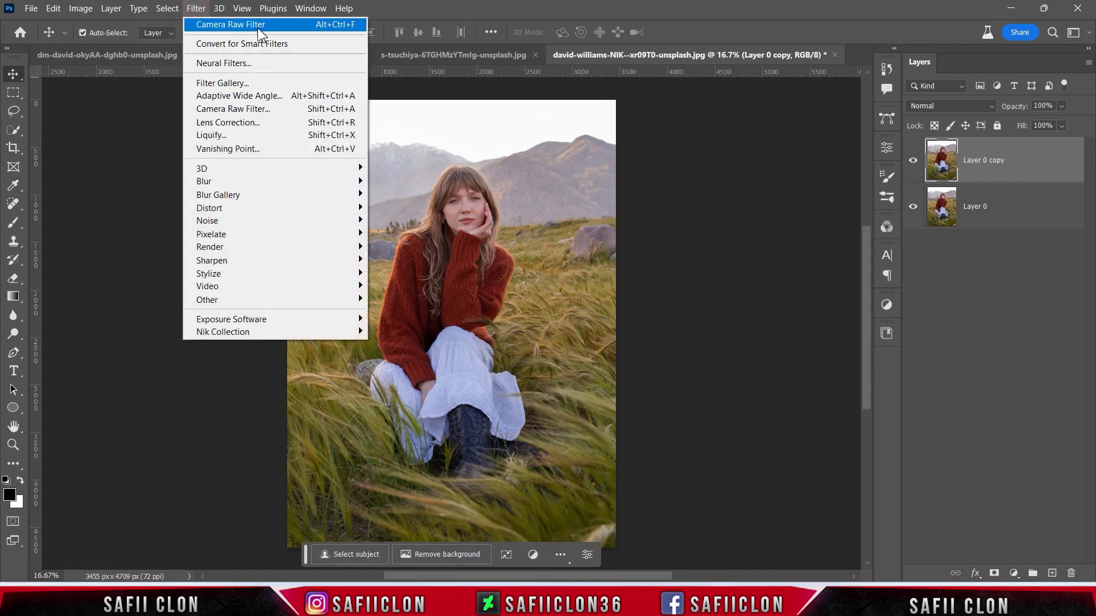
left_click(228, 27)
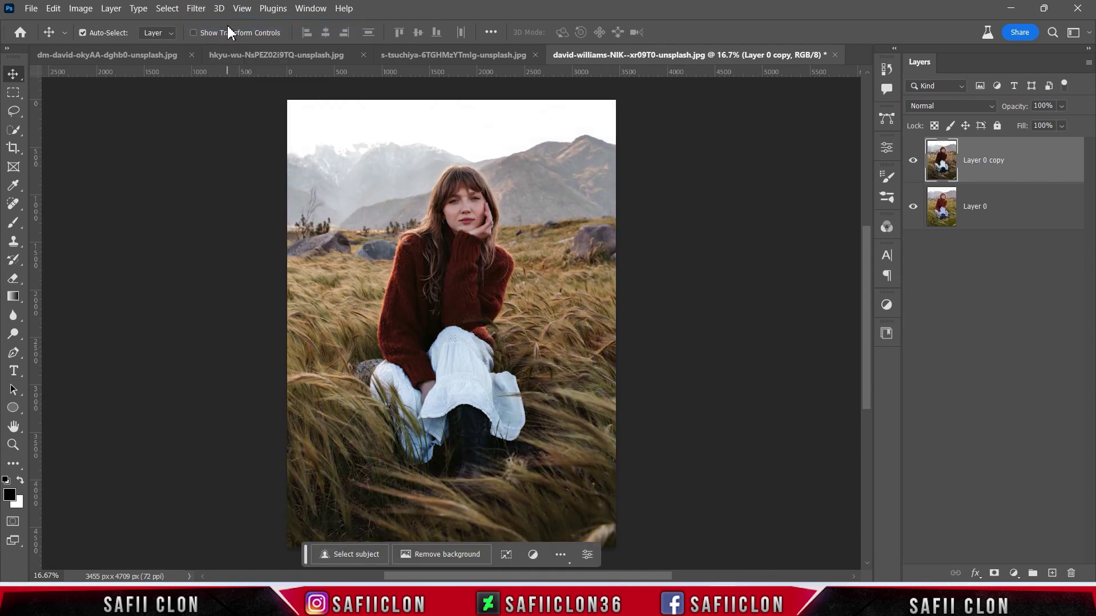
Toggle the filtered copy in the red sweater photo to compare it with the original.
left_click(913, 162)
left_click(913, 162)
left_click(914, 161)
left_click(914, 161)
Open the photo of the woman standing on a road with palm trees from the Under Tone folder.
left_click(31, 9)
left_click(55, 46)
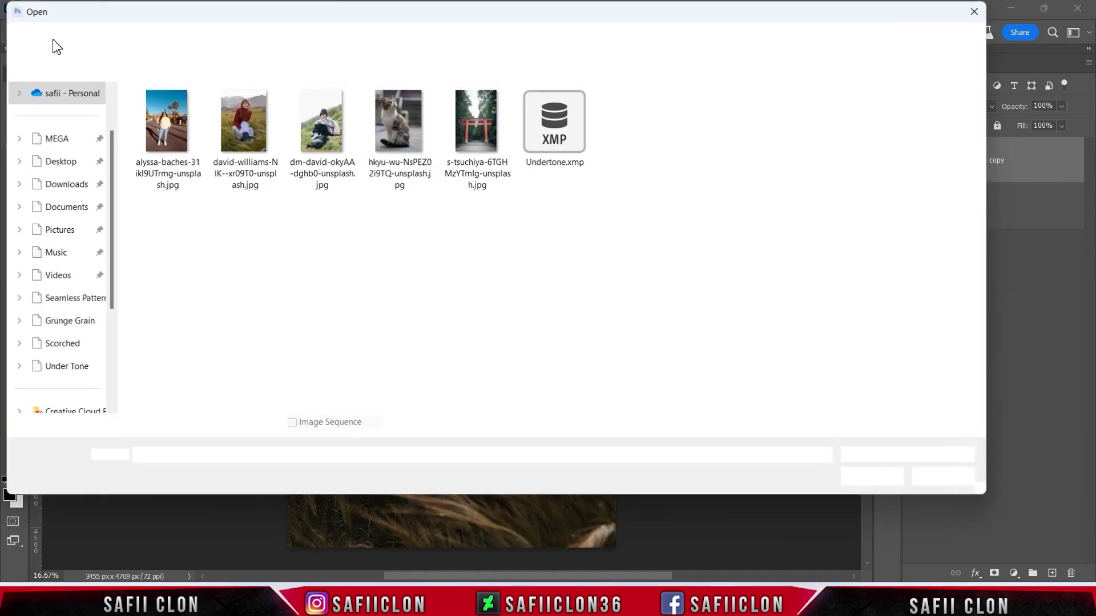
left_click(191, 146)
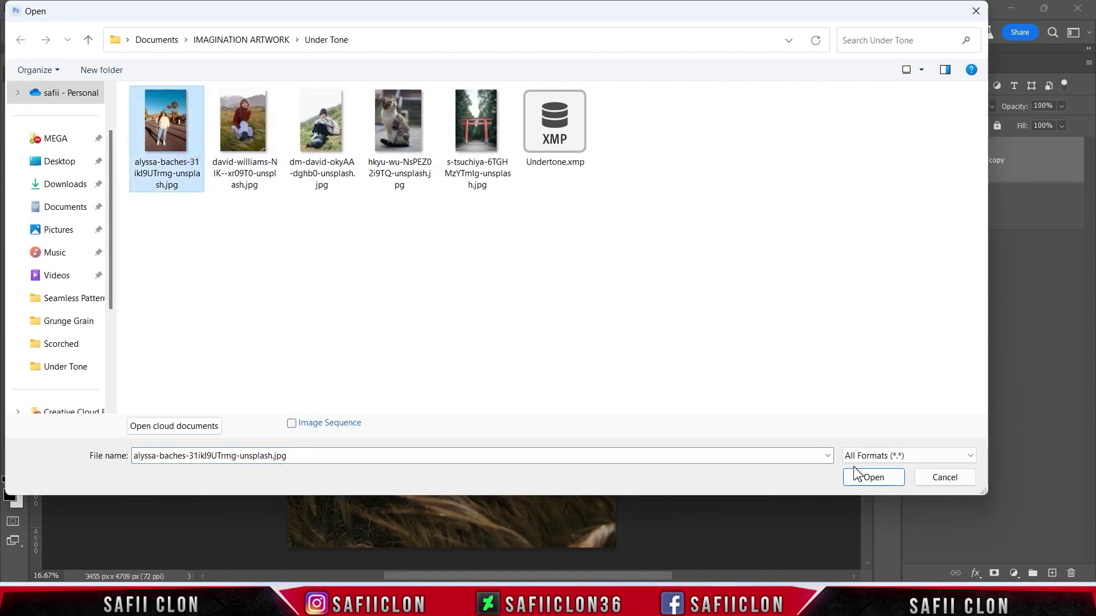
left_click(874, 480)
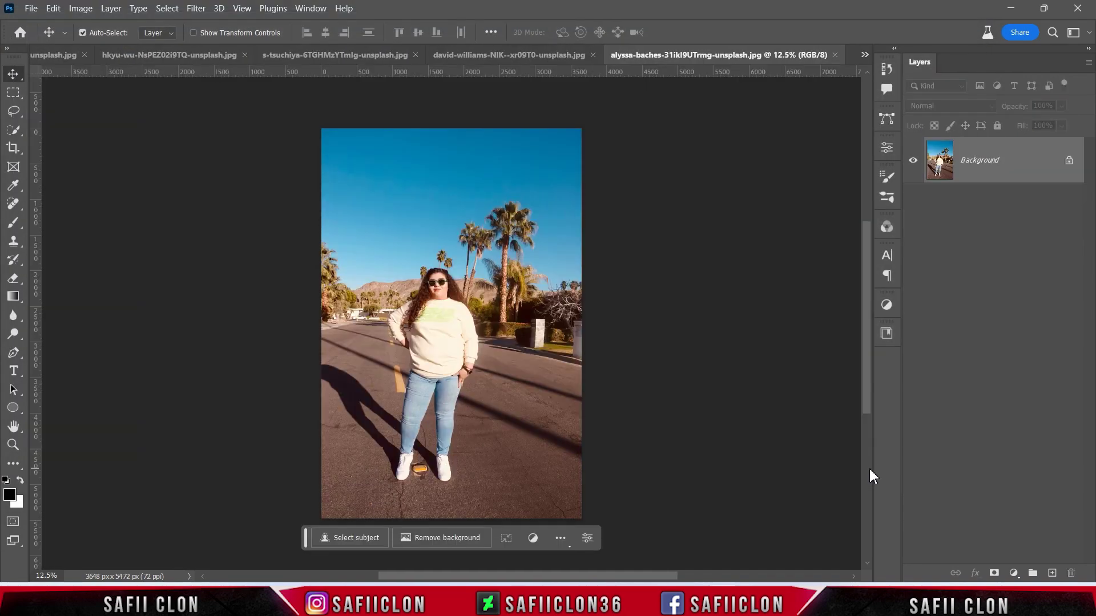
Unlock and duplicate the palm tree photo's background layer, and reapply the last Camera Raw filter to the copy.
left_click(1069, 164)
right_click(1017, 161)
left_click(913, 70)
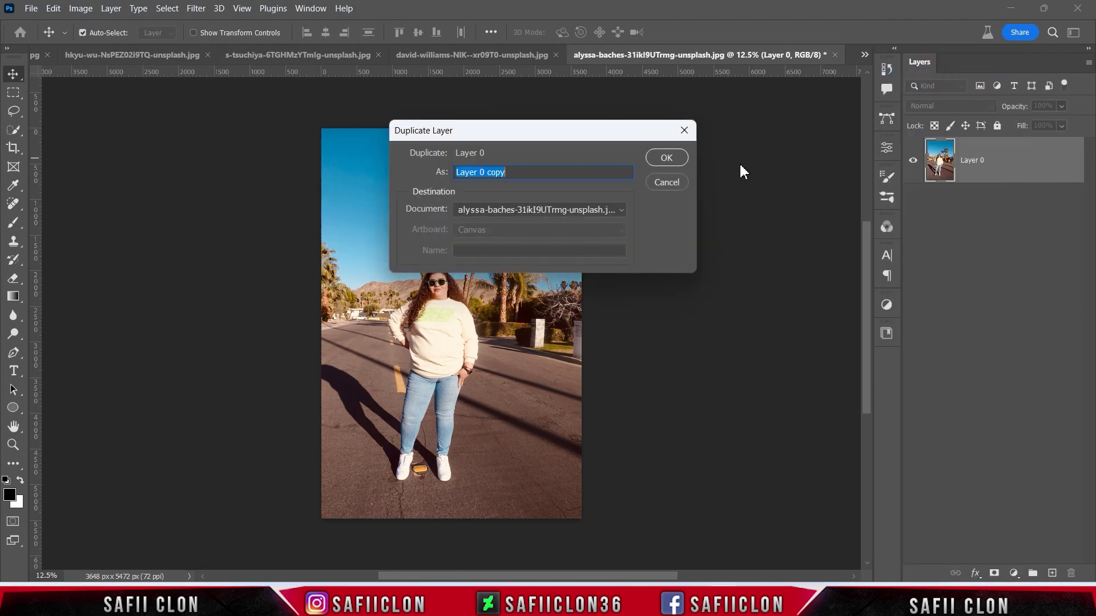
left_click(666, 158)
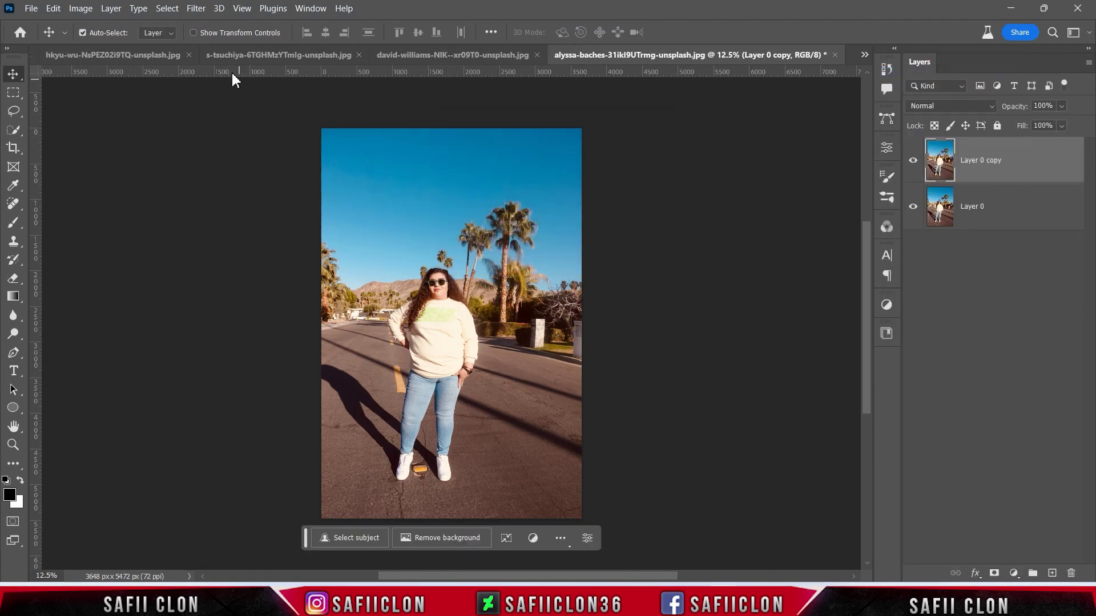
left_click(195, 9)
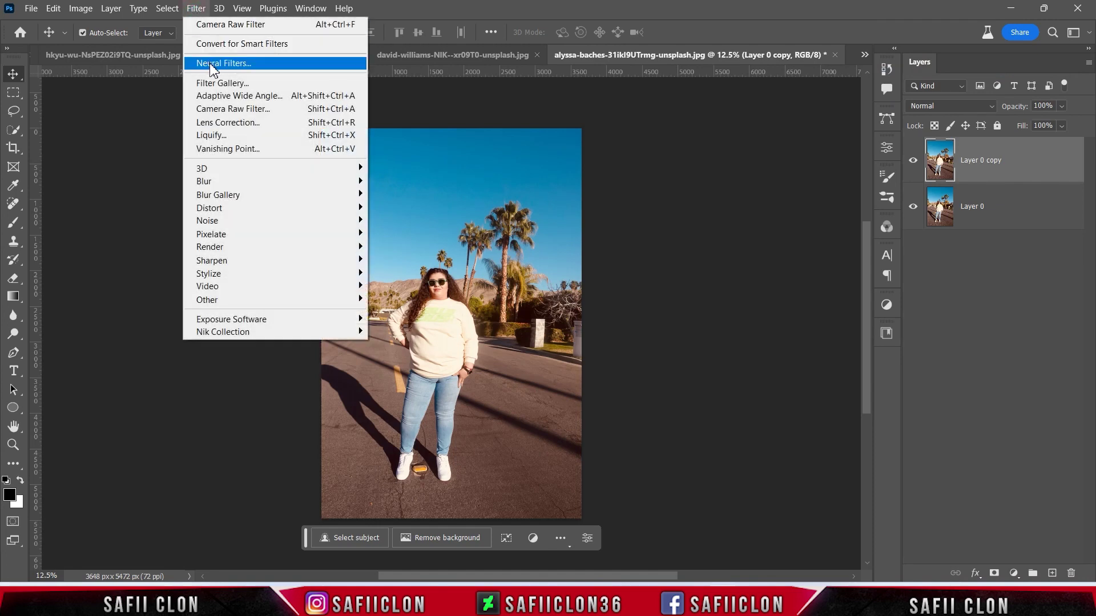
left_click(229, 26)
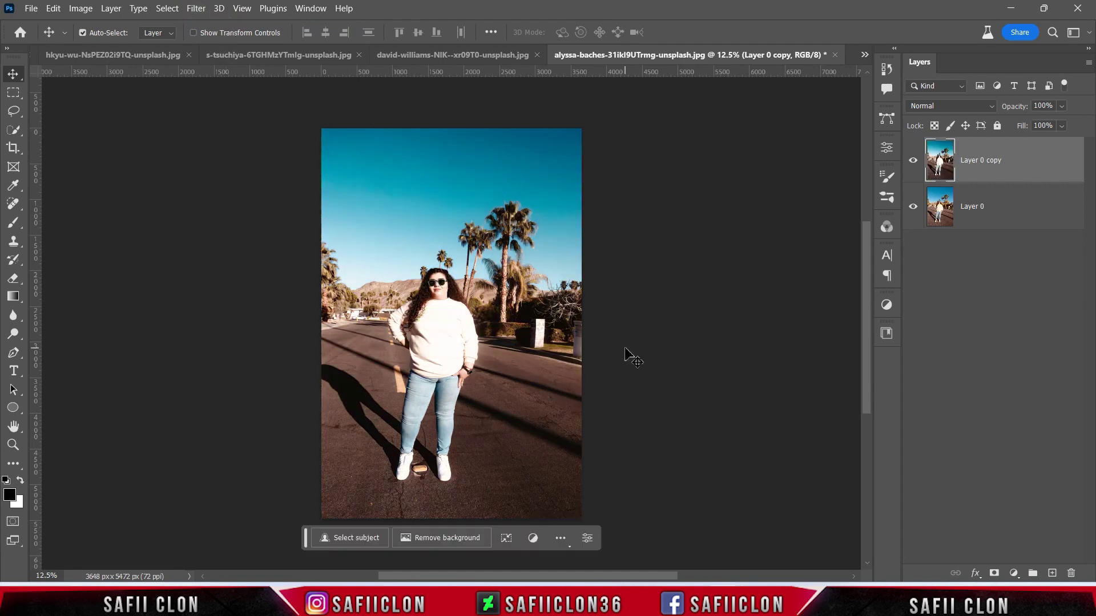
Examine the palm tree photo up close and compare its filtered copy with the original layer.
left_click(913, 161)
left_click(913, 162)
left_click(913, 161)
left_click(913, 162)
key("ctrl+plus")
key("ctrl+plus")
key("ctrl+plus")
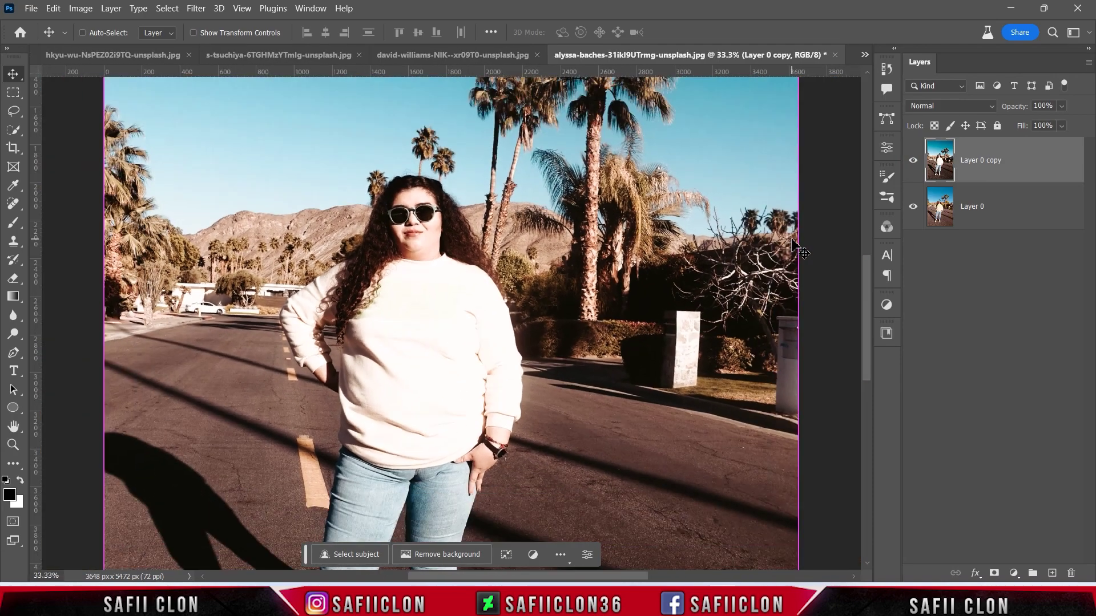
key("ctrl+minus")
key("ctrl+minus")
key("ctrl+minus")
key("ctrl+plus")
key("ctrl+plus")
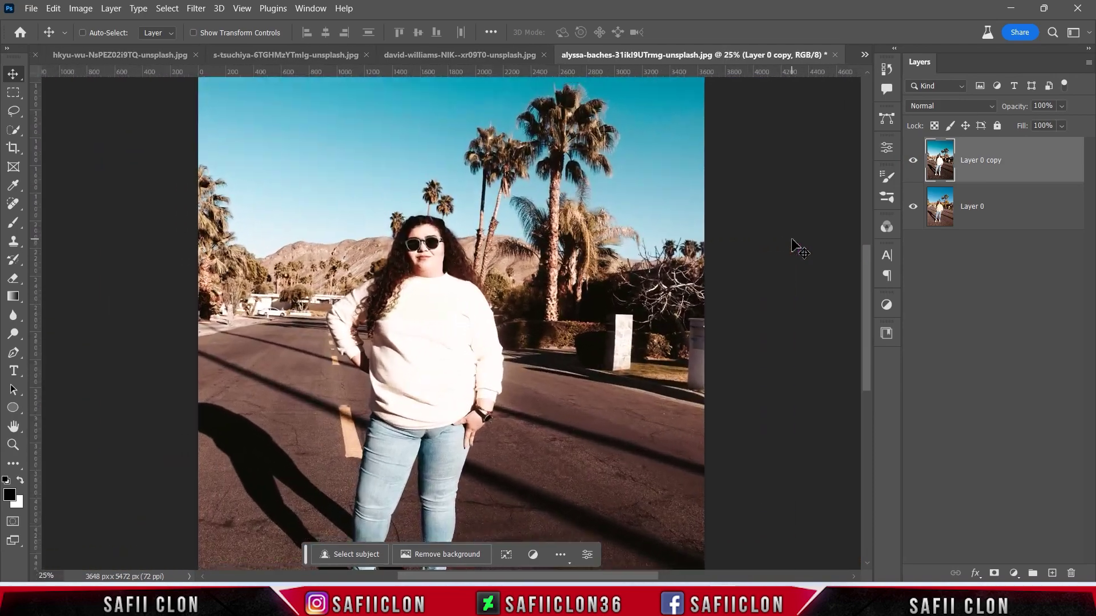
key("ctrl+minus")
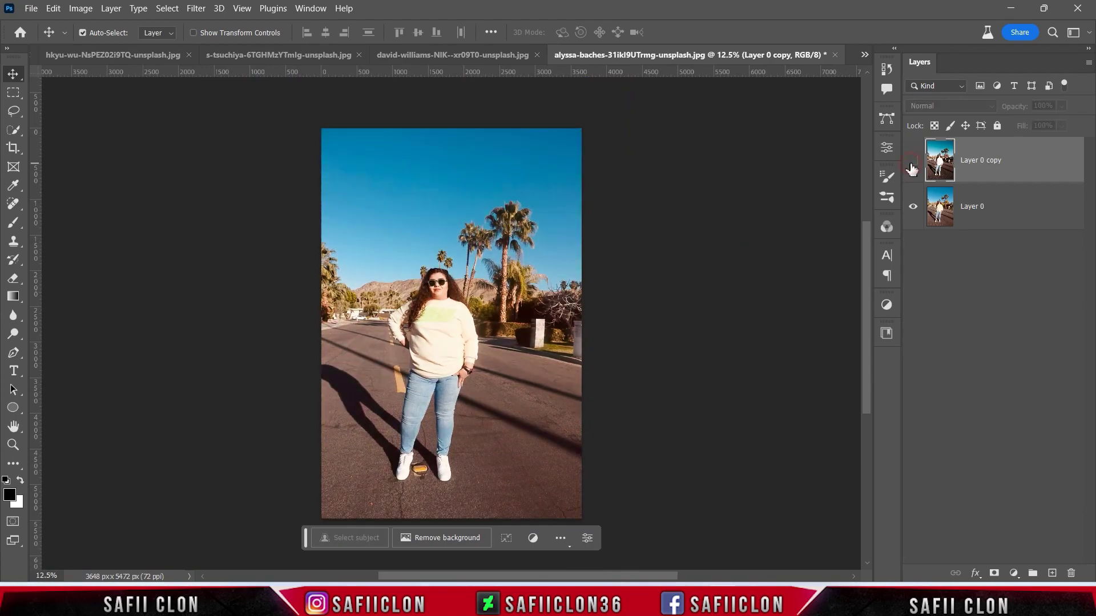
Switch to the red sweater photo and compare its grade with the original, both at full view and close up.
left_click(482, 55)
left_click(913, 162)
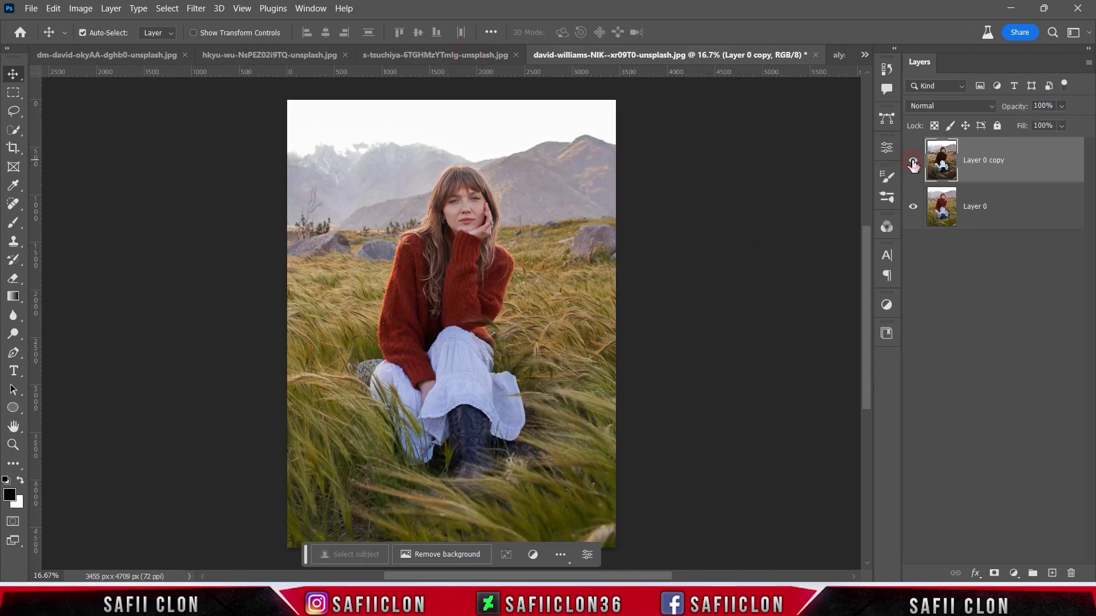
left_click(913, 161)
left_click(913, 161)
left_click(913, 161)
key("ctrl+plus")
key("ctrl+plus")
key("ctrl+plus")
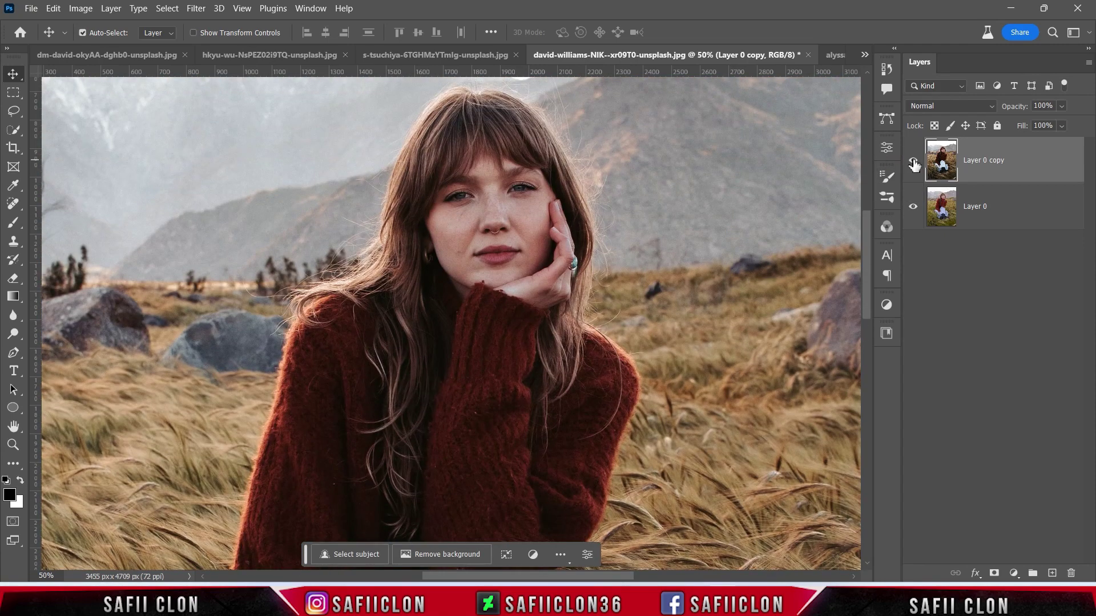
left_click(913, 161)
left_click(913, 162)
left_click(913, 162)
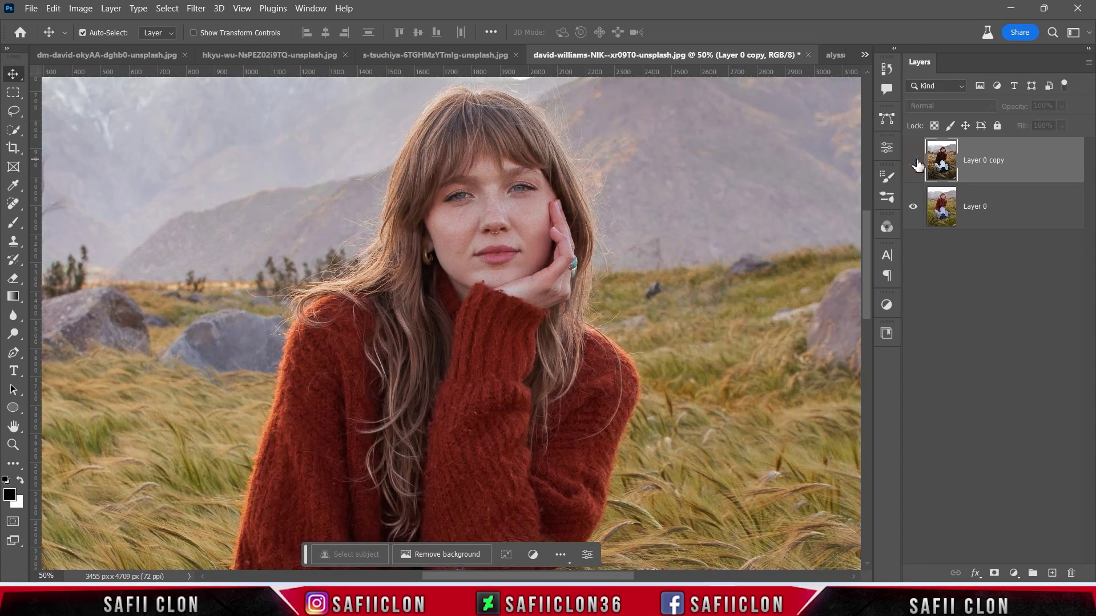
left_click(913, 161)
key("ctrl+minus")
key("ctrl+minus")
key("ctrl+minus")
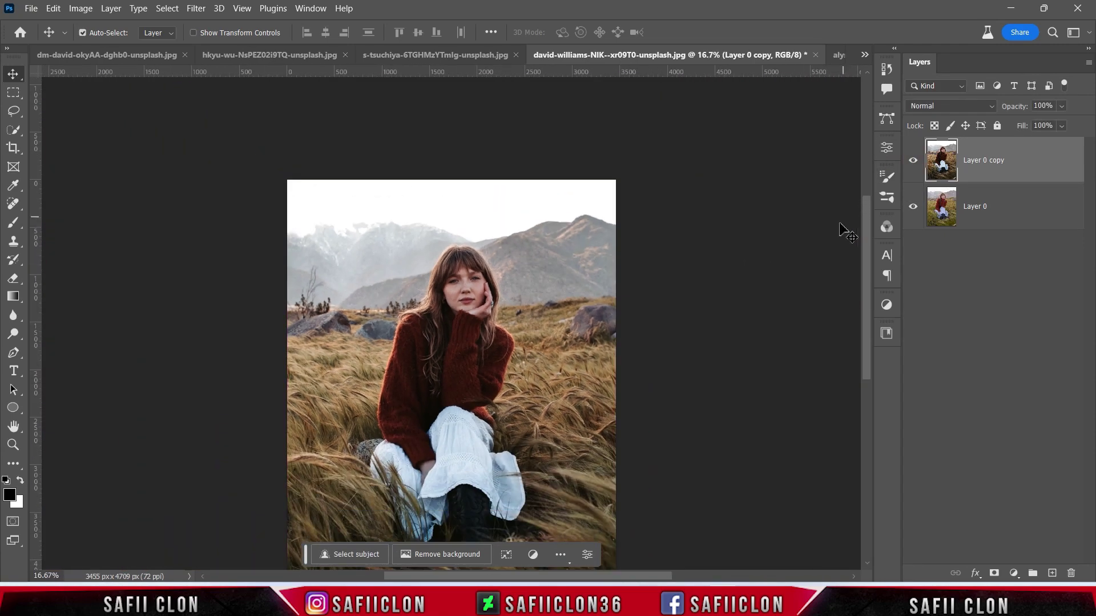
Switch to the torii gate photo and compare its EDIT and ORIGINAL layers in close-up.
left_click(423, 56)
left_click(913, 165)
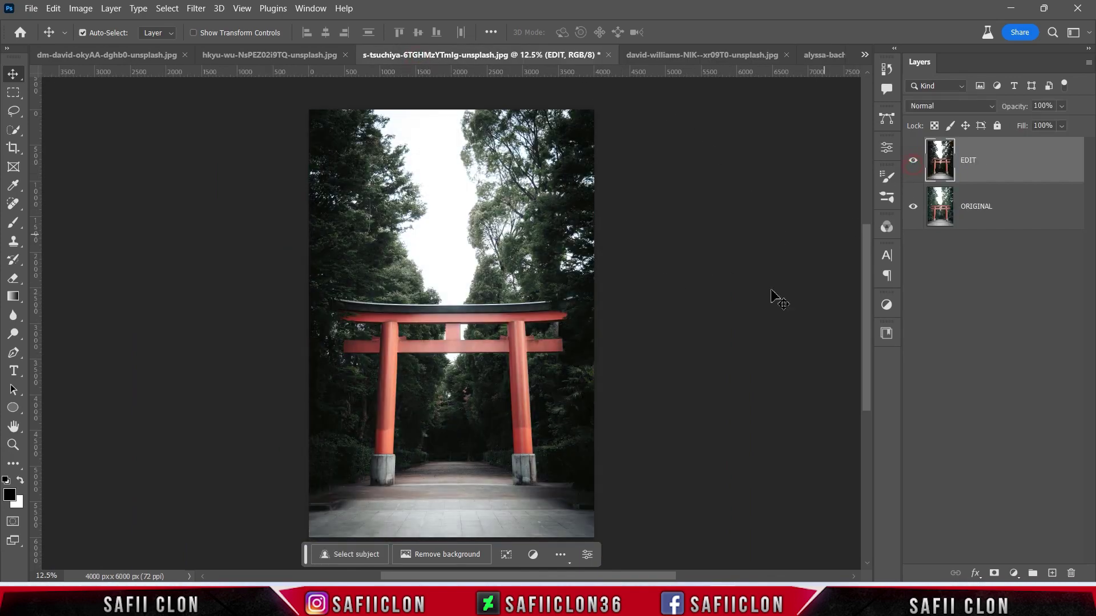
key("ctrl+plus")
key("ctrl+plus")
key("ctrl+plus")
scroll(759, 314, "down", 5)
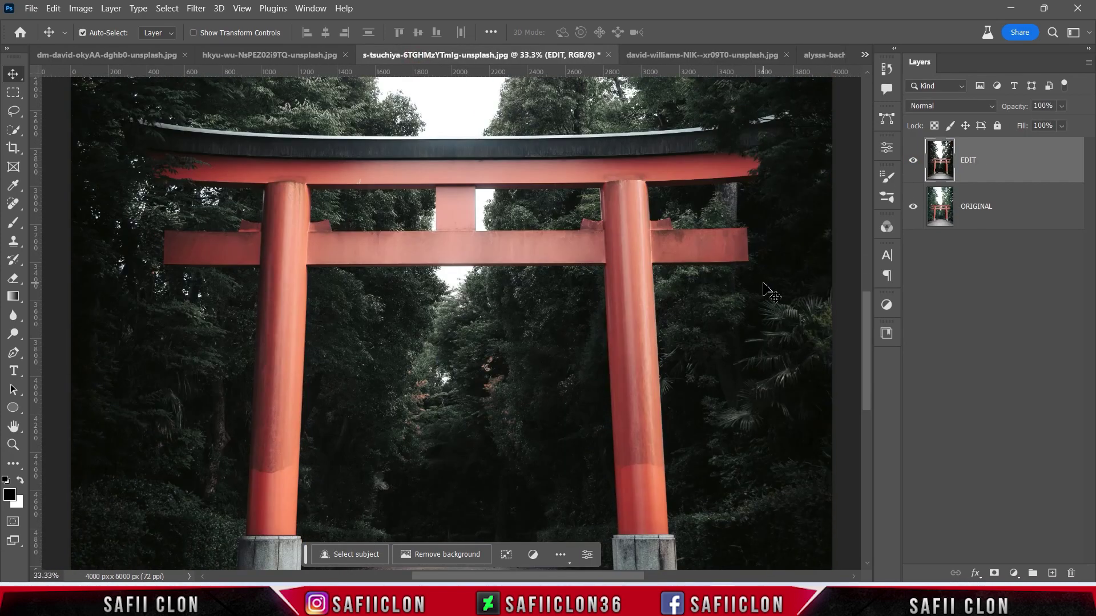
left_click(914, 162)
left_click(913, 162)
left_click(913, 162)
left_click(913, 162)
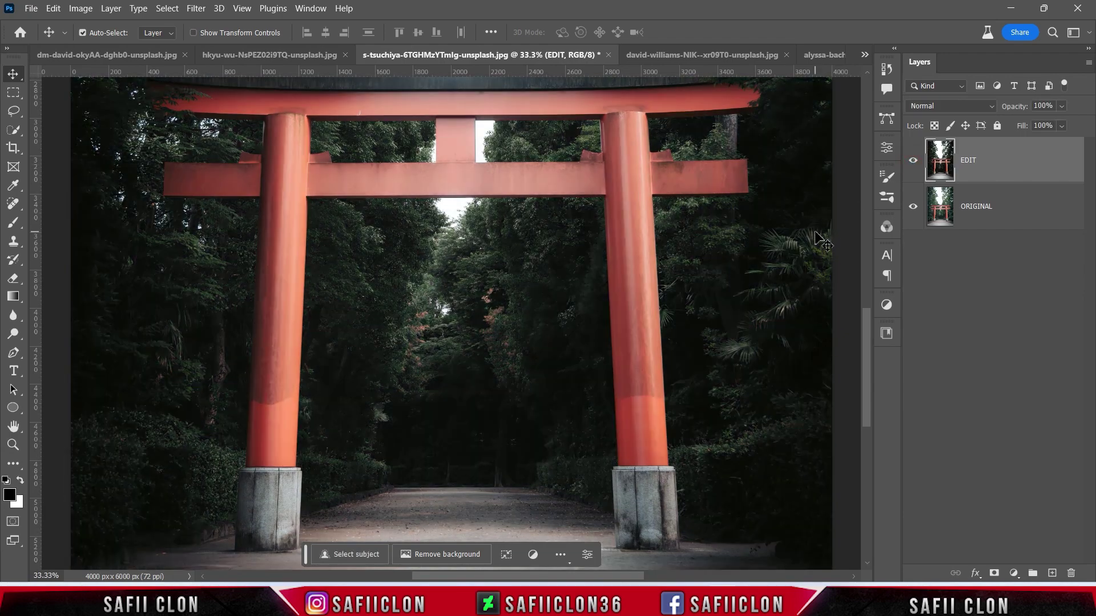
key("ctrl+minus")
key("ctrl+minus")
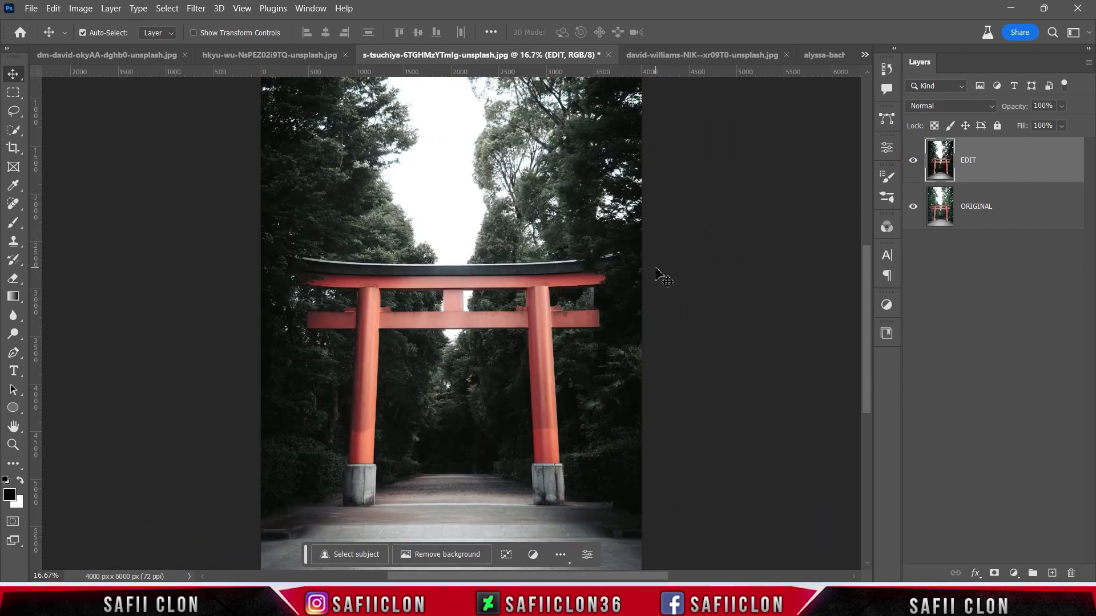
key("ctrl+minus")
Switch to the cat photo, compare its EDIT layer with the original, and examine the graded detail.
left_click(265, 54)
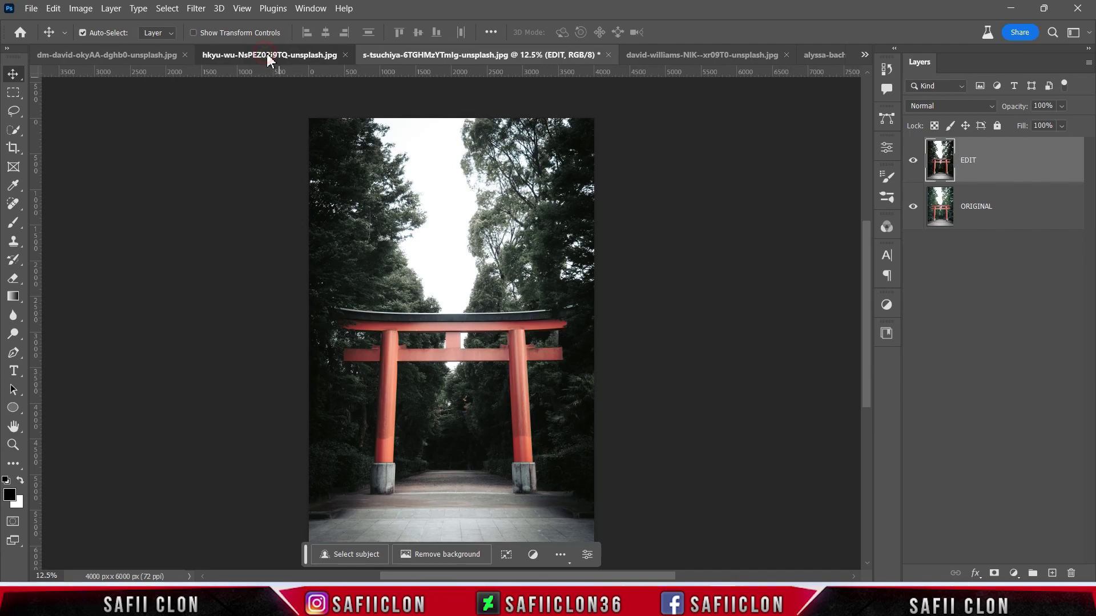
left_click(914, 161)
left_click(913, 161)
left_click(913, 162)
left_click(913, 161)
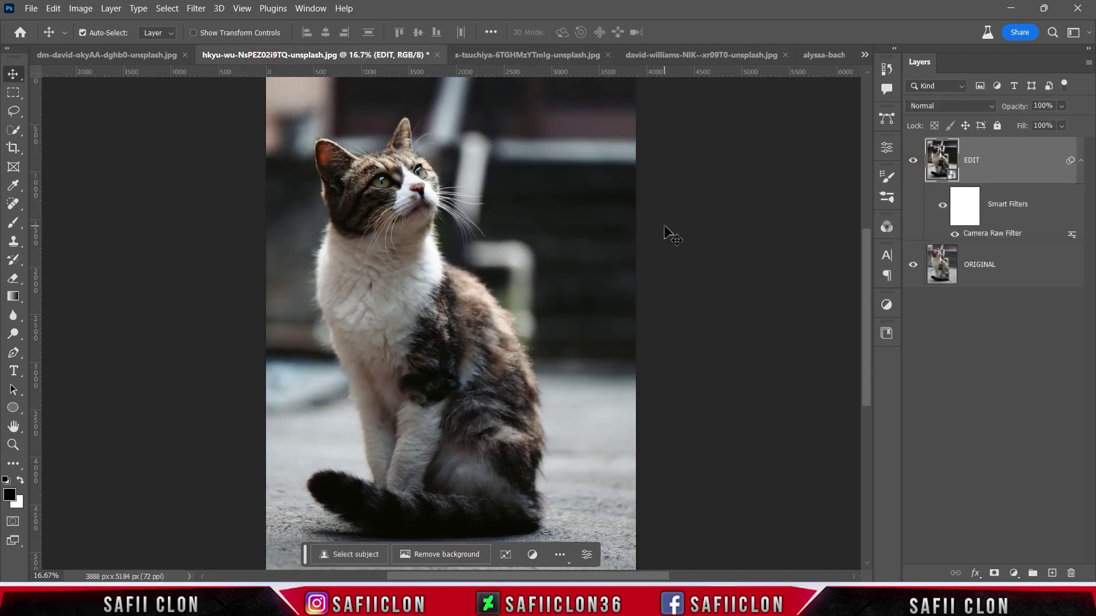
key("ctrl+plus")
key("ctrl+plus")
key("ctrl+plus")
key("ctrl+minus")
key("ctrl+minus")
key("ctrl+minus")
key("ctrl+minus")
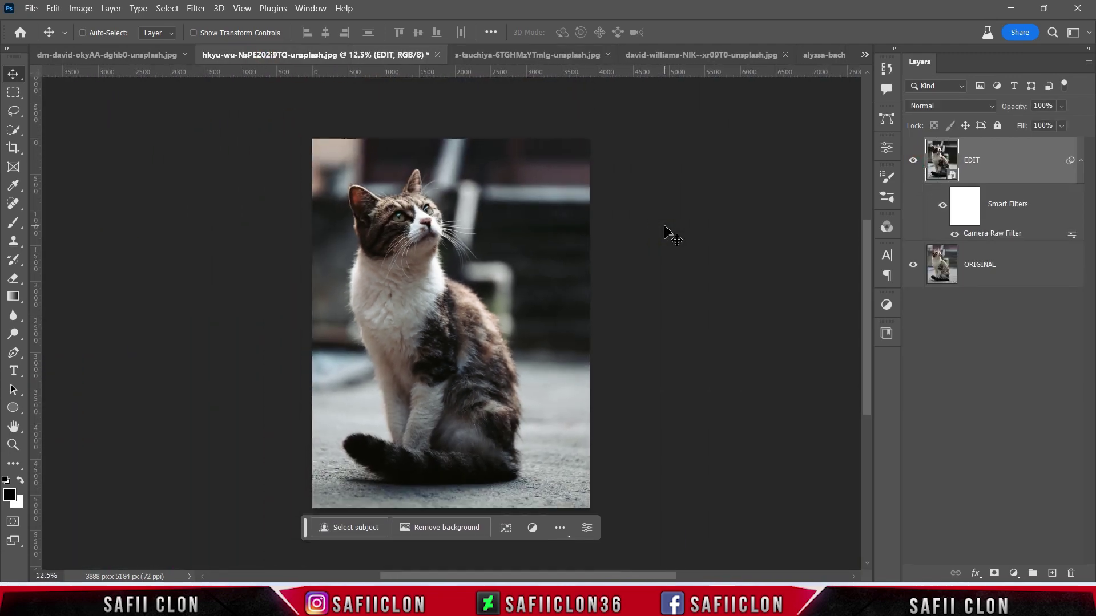
Switch to the photo of the person in the bucket hat and compare its EDIT layer with the original.
left_click(106, 55)
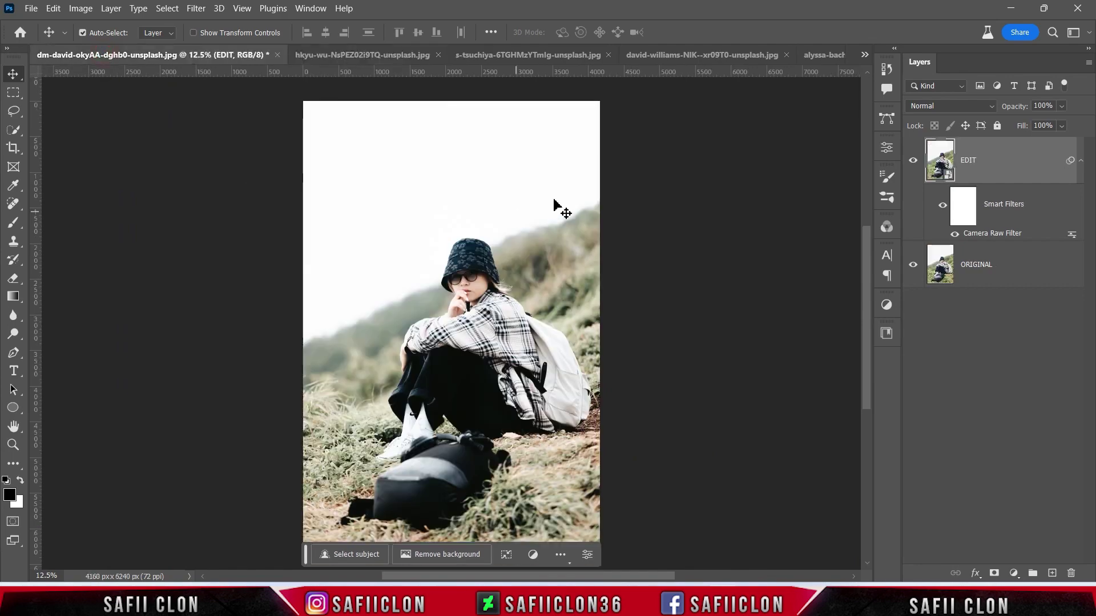
left_click(913, 161)
left_click(913, 161)
left_click(913, 161)
left_click(913, 161)
left_click(913, 161)
left_click(914, 161)
key("ctrl+plus")
key("ctrl+plus")
key("ctrl+minus")
key("ctrl+minus")
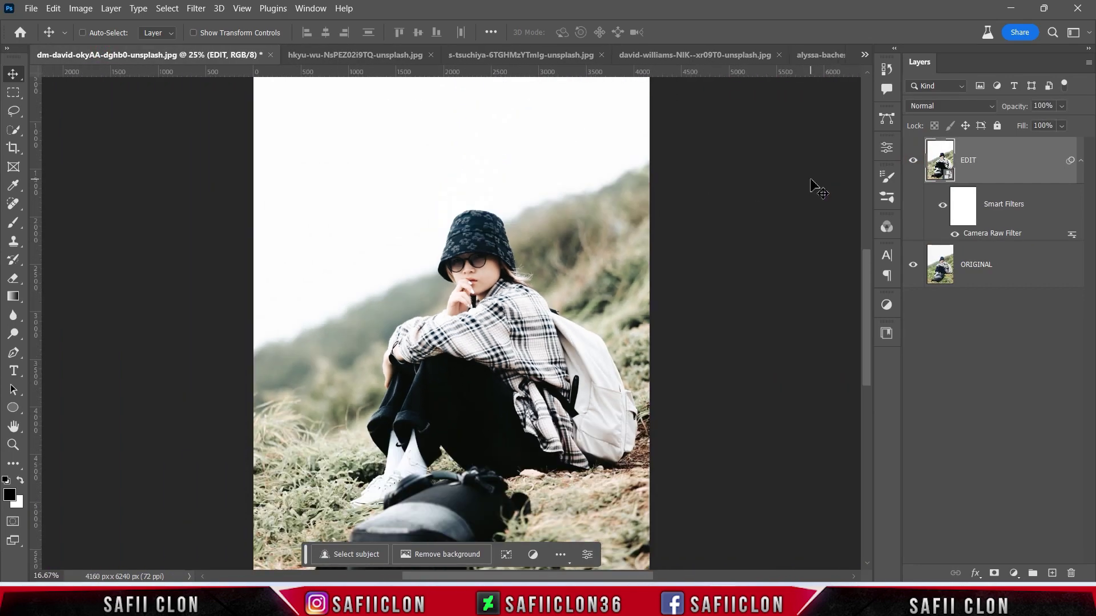
left_click(914, 167)
left_click(914, 167)
left_click(913, 167)
left_click(913, 167)
left_click(914, 167)
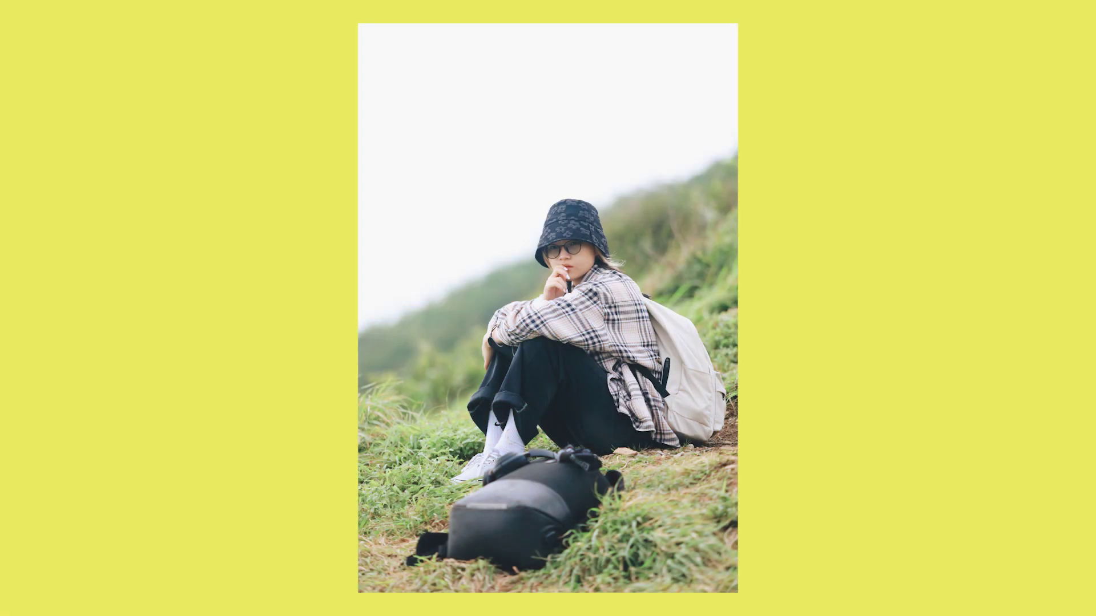